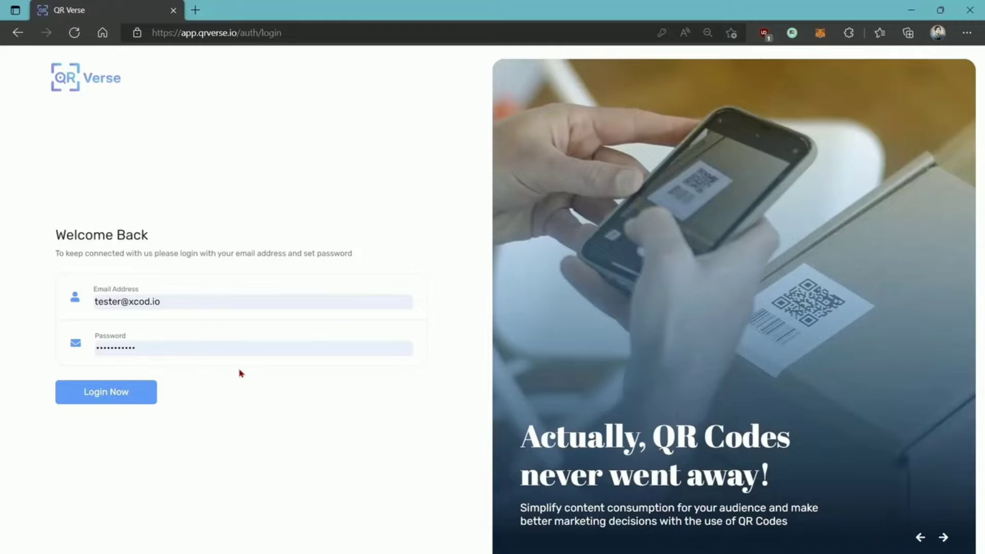
# Step: Log in with the prefilled account credentials and start creating a new QR code from the dashboard
pyautogui.click(117, 393)
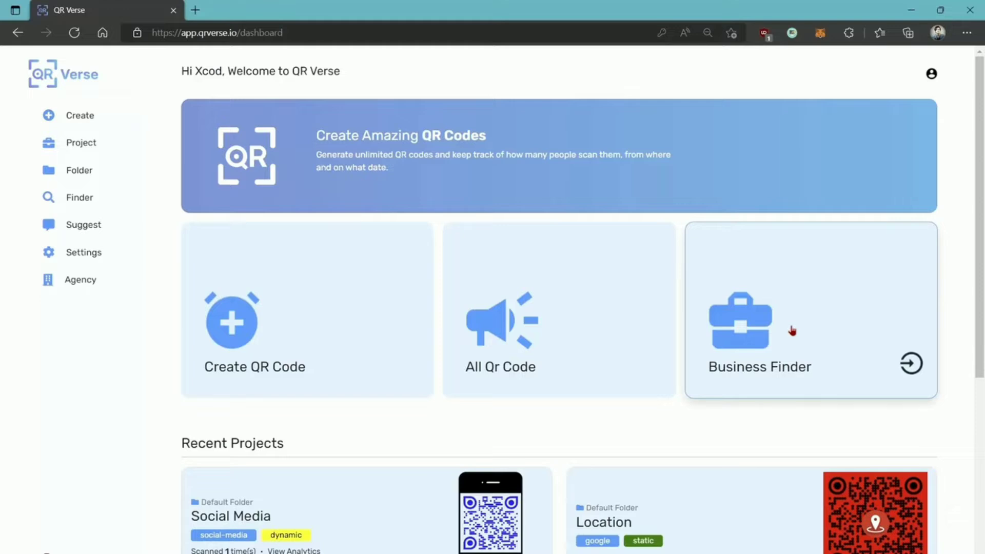
pyautogui.scroll(-3, 521, 345)
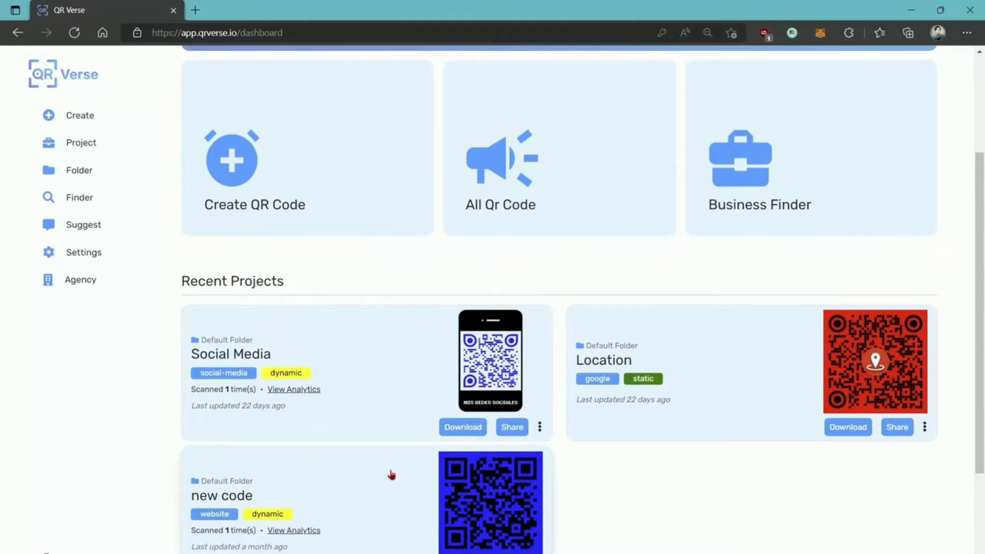
pyautogui.scroll(3, 392, 474)
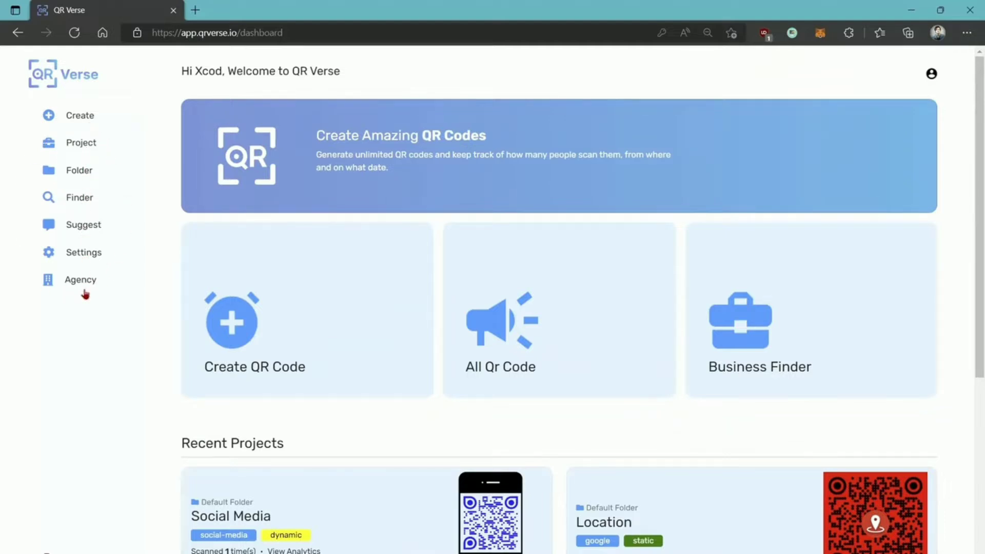
pyautogui.click(295, 319)
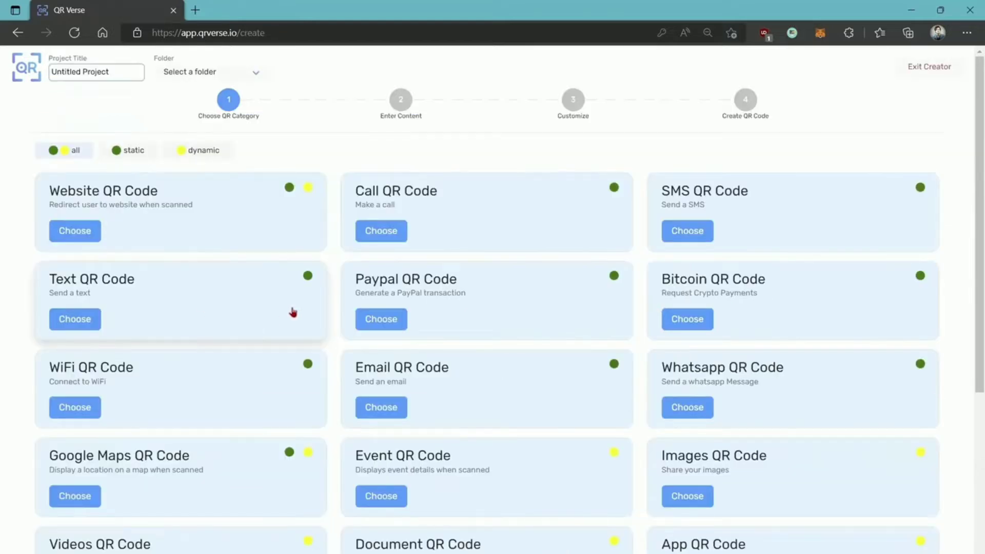
# Step: Look through the available QR code categories and choose Event QR Code
pyautogui.scroll(-2, 589, 252)
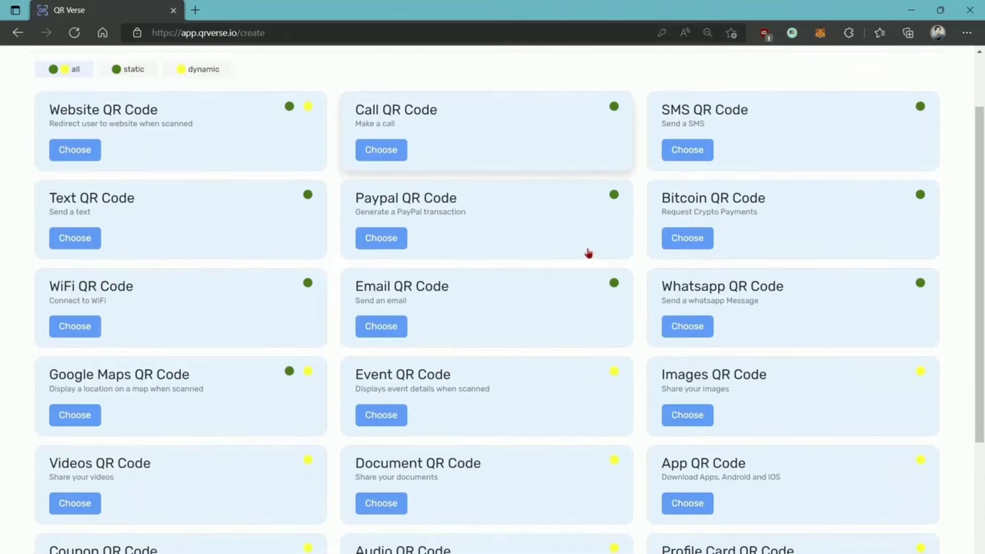
pyautogui.scroll(-2, 579, 264)
pyautogui.scroll(-3, 575, 266)
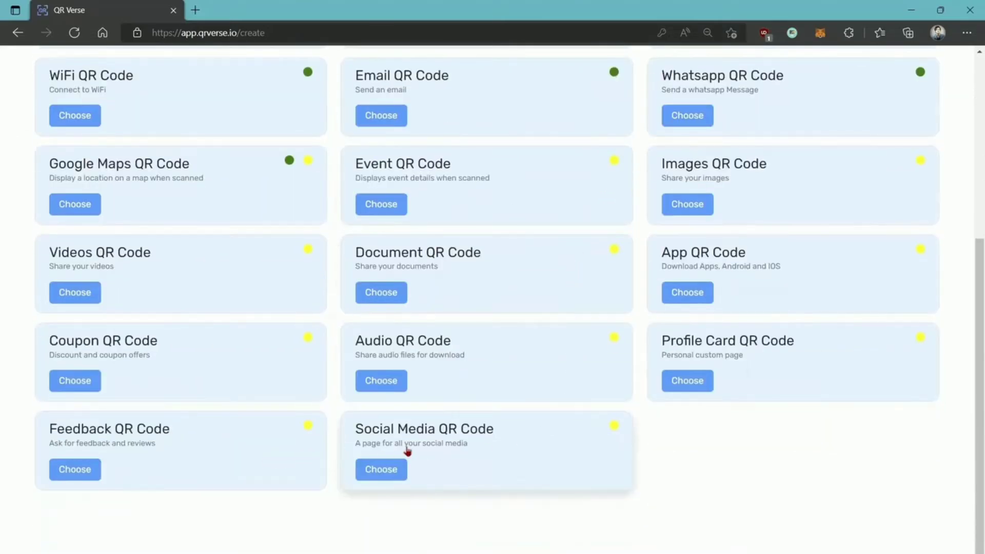
pyautogui.scroll(6, 439, 455)
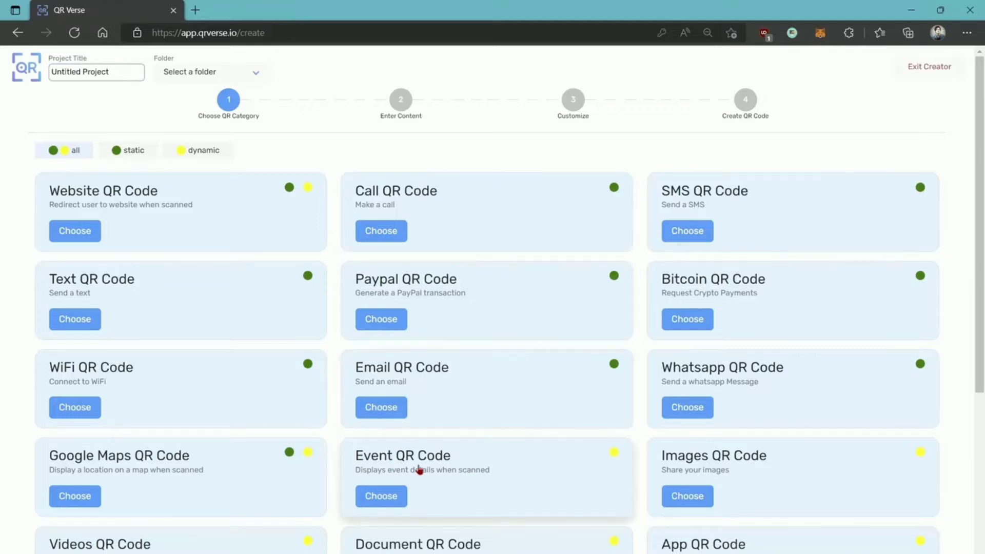
pyautogui.click(380, 497)
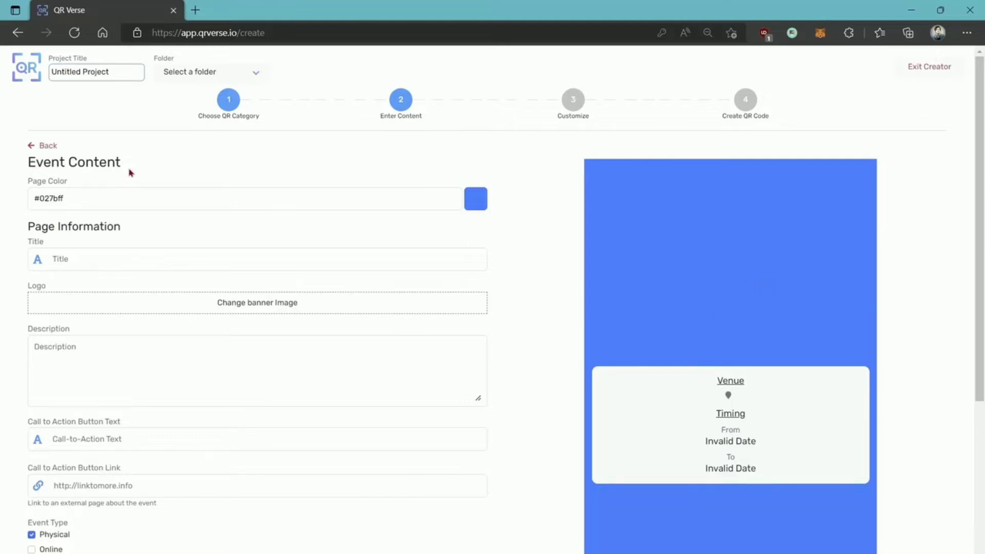
# Step: Set the event page colour to the muted teal #2696A7
pyautogui.click(471, 206)
pyautogui.moveTo(436, 301); pyautogui.dragTo(429, 302)
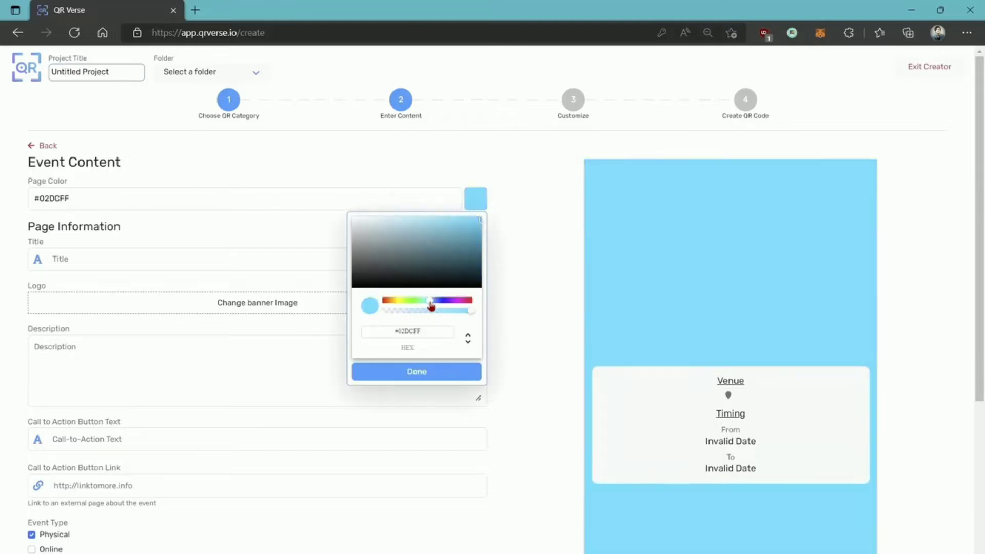
pyautogui.moveTo(445, 260); pyautogui.dragTo(454, 246)
pyautogui.click(318, 229)
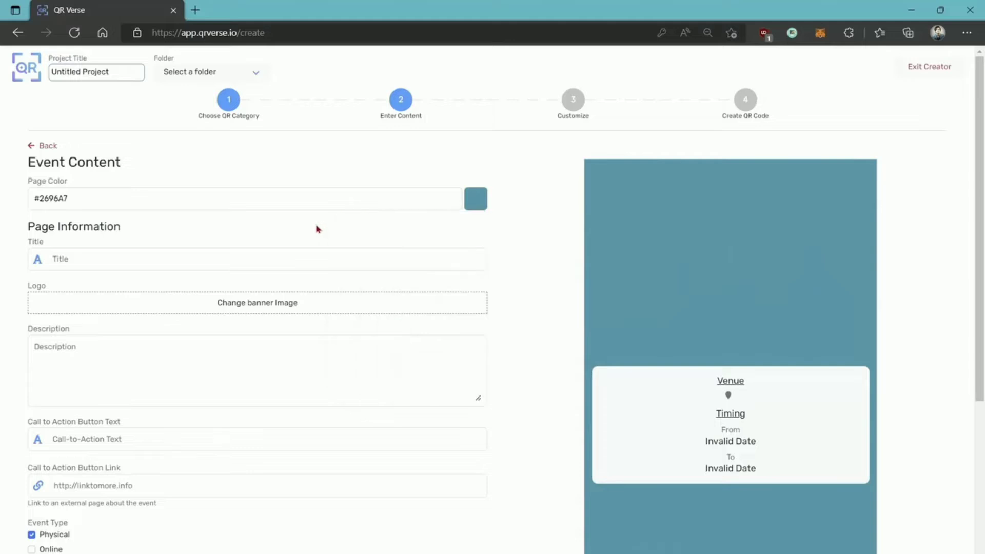
# Step: Title the event page "Making Money Online" and upload the Make Money Online picture from Downloads as its banner image
pyautogui.click(71, 257)
pyautogui.write('M')
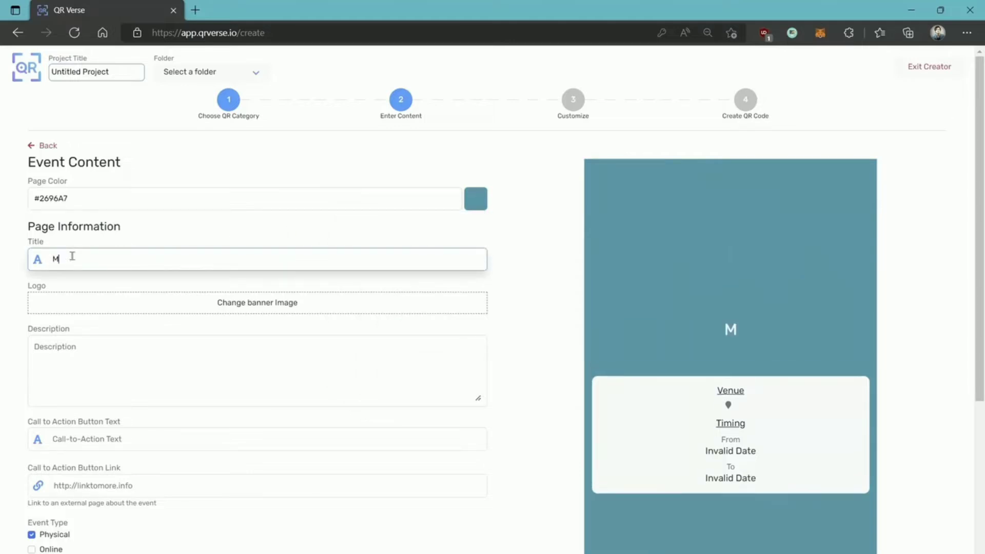
pyautogui.write('aking Money')
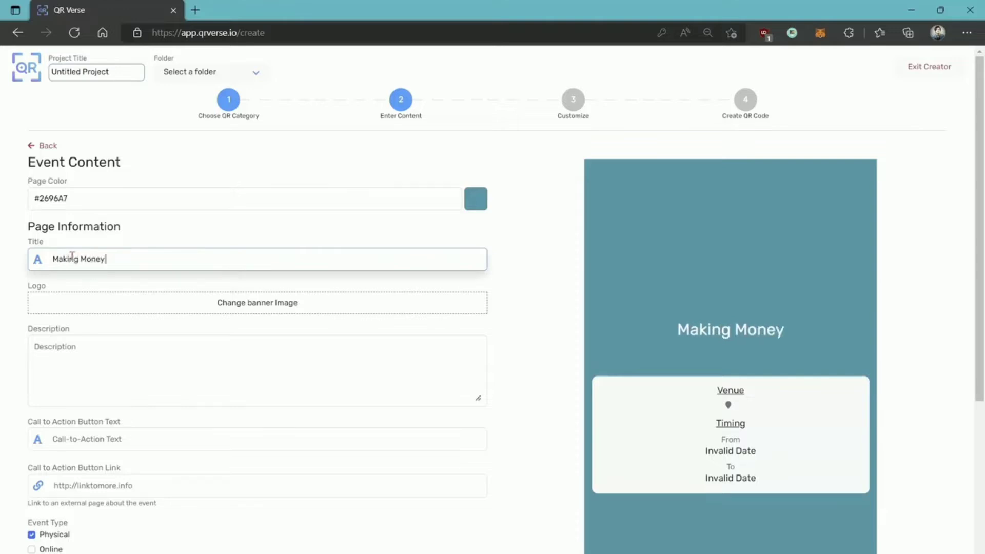
pyautogui.write(' Online')
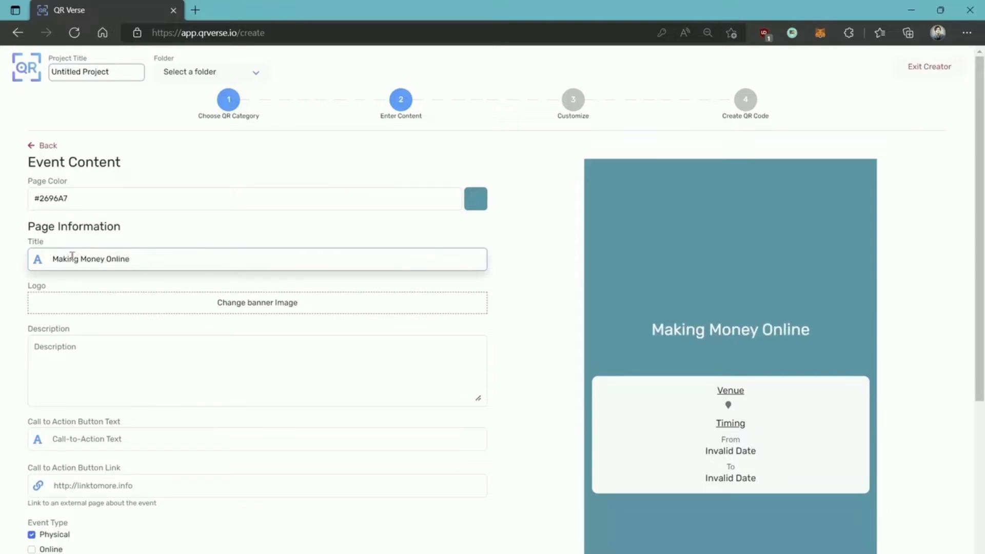
pyautogui.click(238, 307)
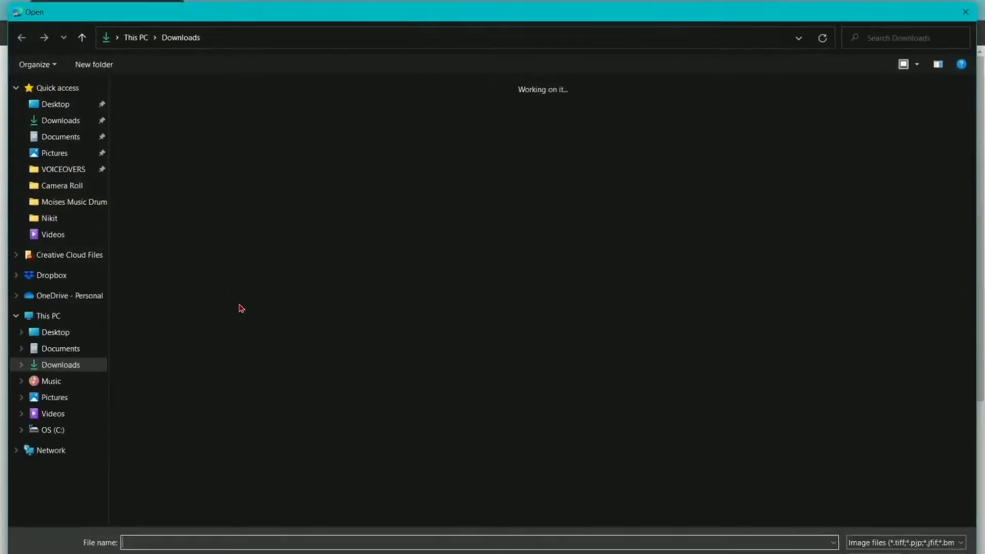
pyautogui.doubleClick(146, 234)
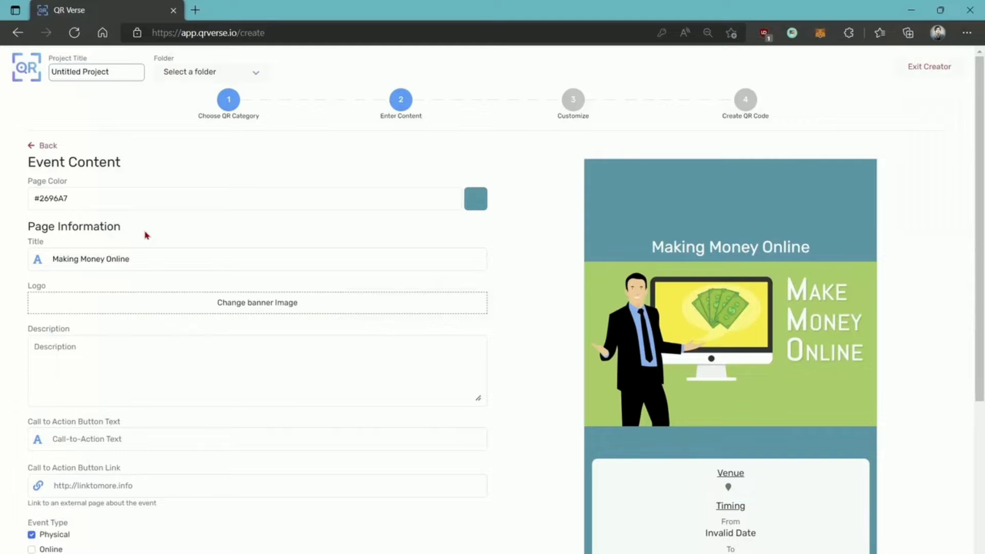
# Step: Enter the event description "This webinar will teach you how to make money online."
pyautogui.scroll(-2, 304, 296)
pyautogui.click(99, 269)
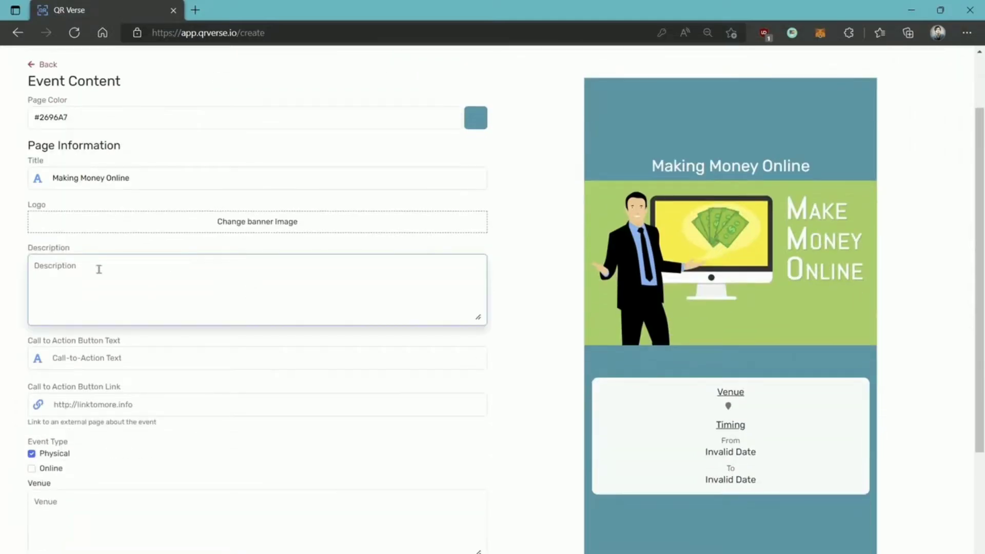
pyautogui.write('This webi')
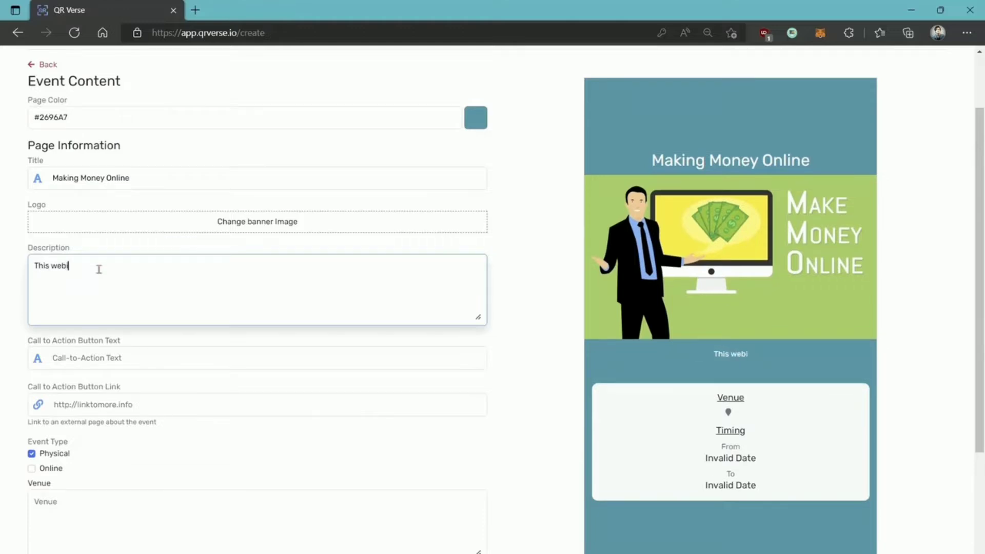
pyautogui.write('nar will teach you how ')
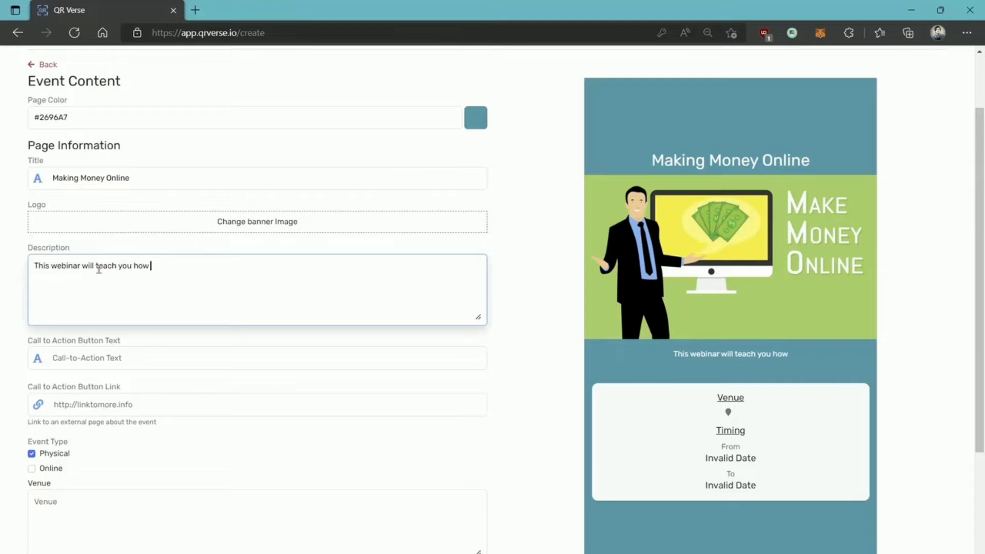
pyautogui.write('to make m')
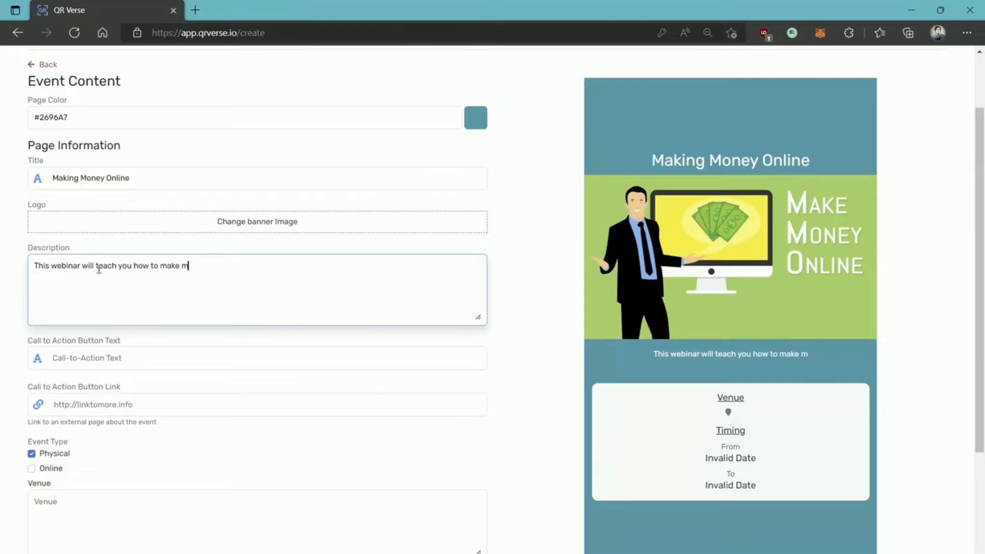
pyautogui.write('oney online')
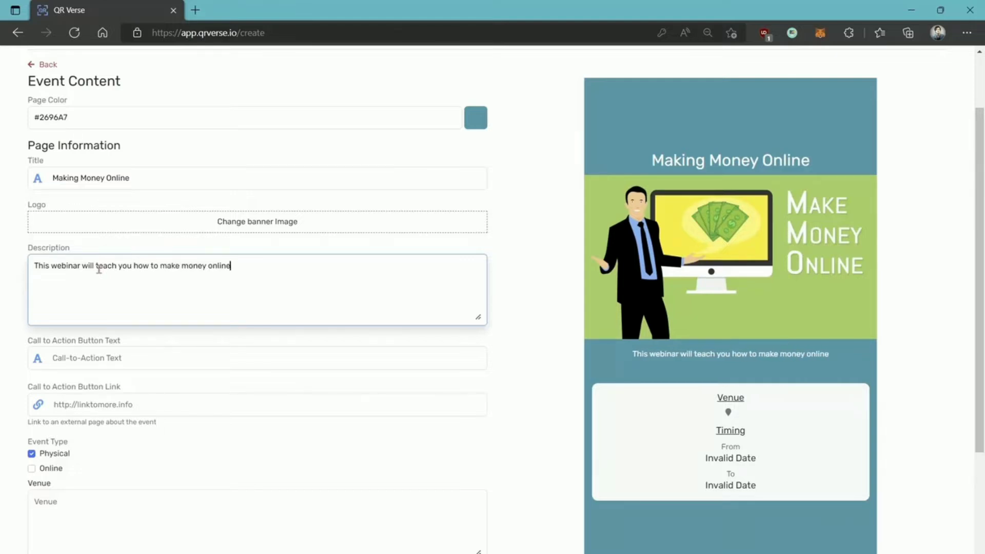
pyautogui.write('.')
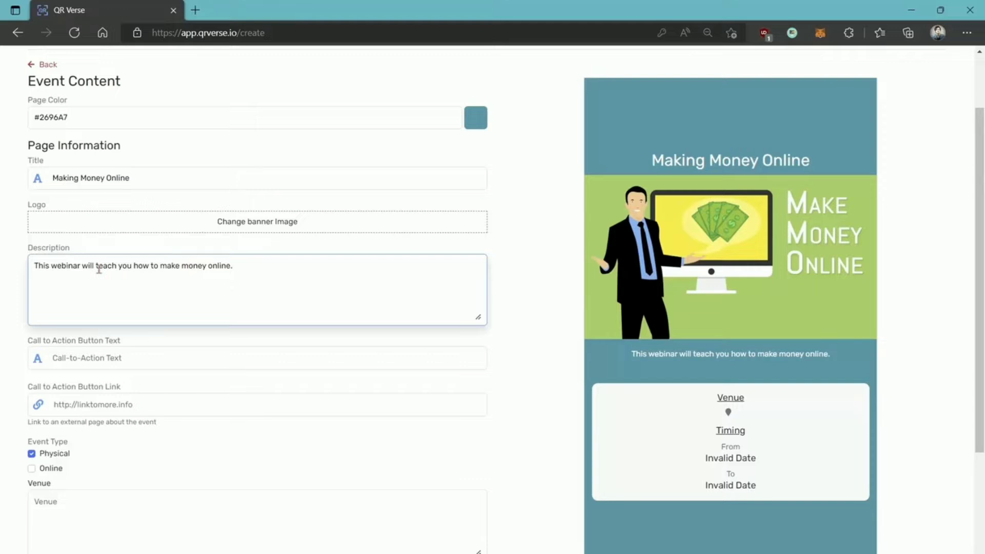
# Step: Set the call-to-action button link of the event page to google.com
pyautogui.scroll(-2, 99, 269)
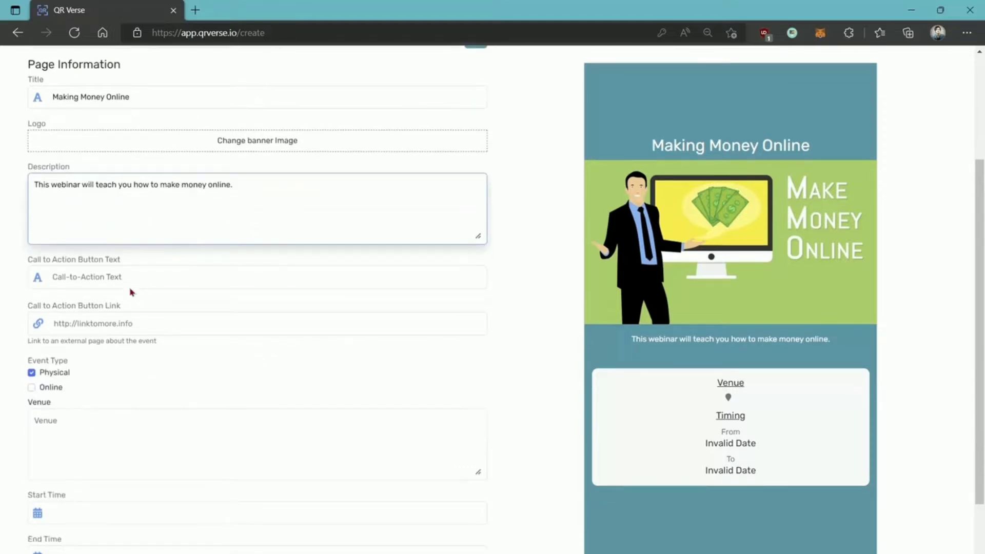
pyautogui.click(176, 324)
pyautogui.write('goo')
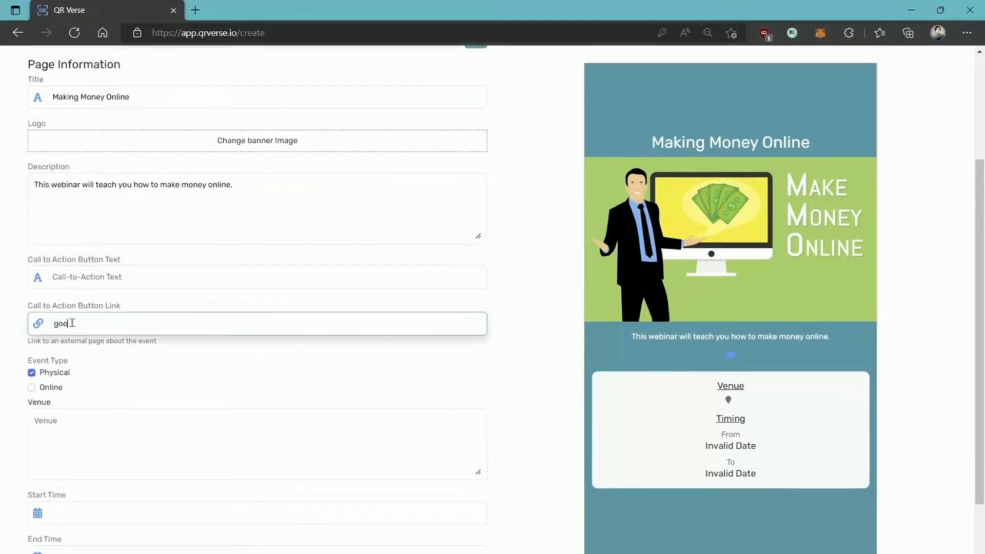
pyautogui.write('gle.com')
# Step: Switch the event type from Physical to Online and enter google.com as the event link
pyautogui.click(47, 419)
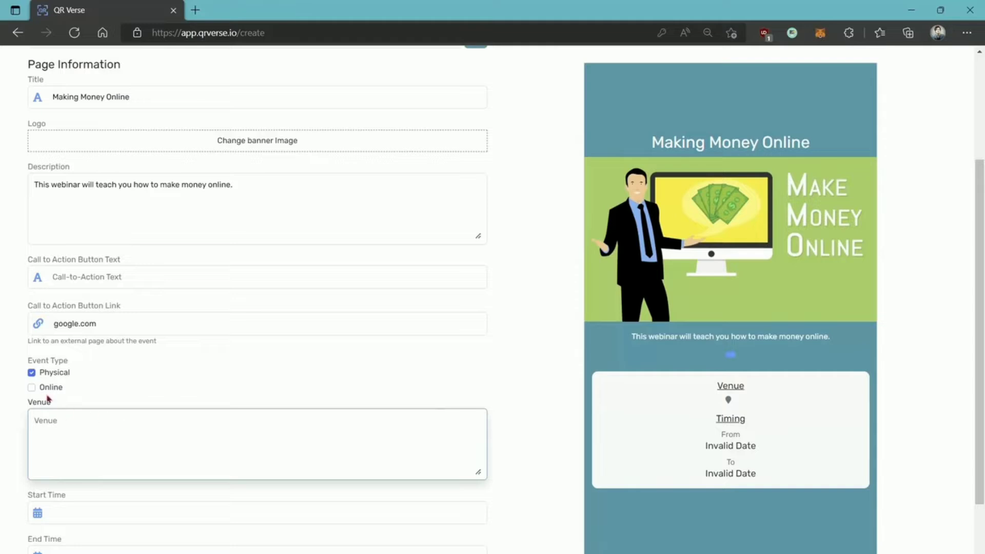
pyautogui.click(31, 372)
pyautogui.click(32, 388)
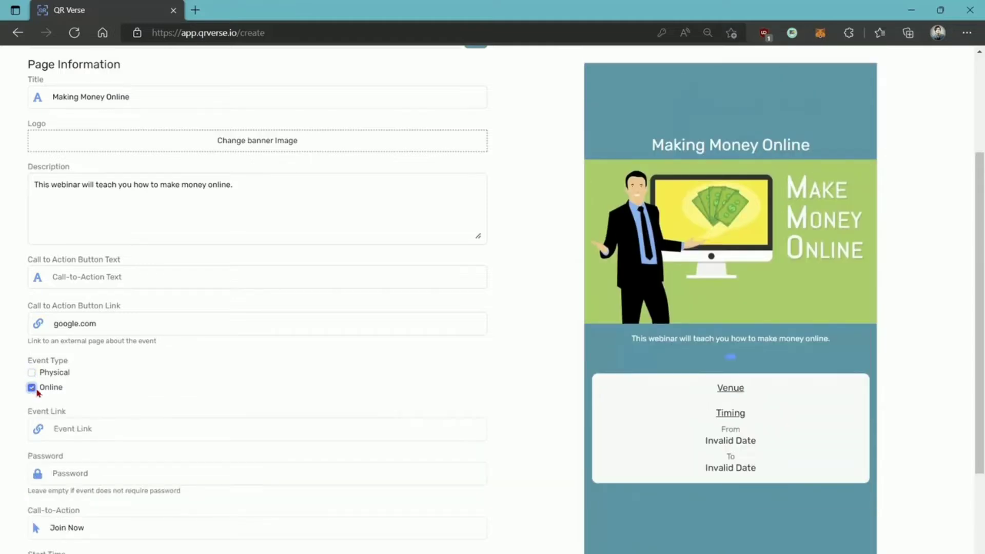
pyautogui.scroll(-2, 32, 390)
pyautogui.click(63, 347)
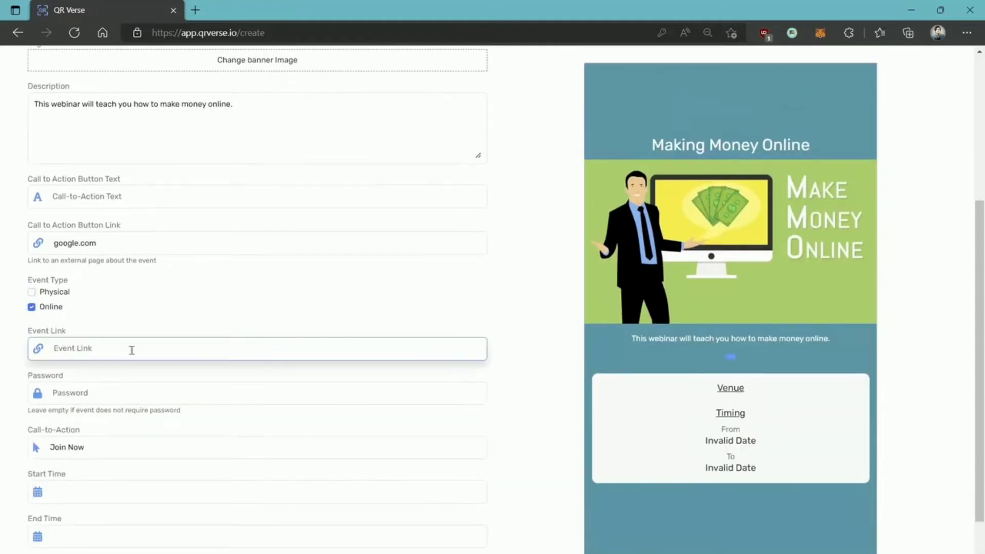
pyautogui.write('google.com')
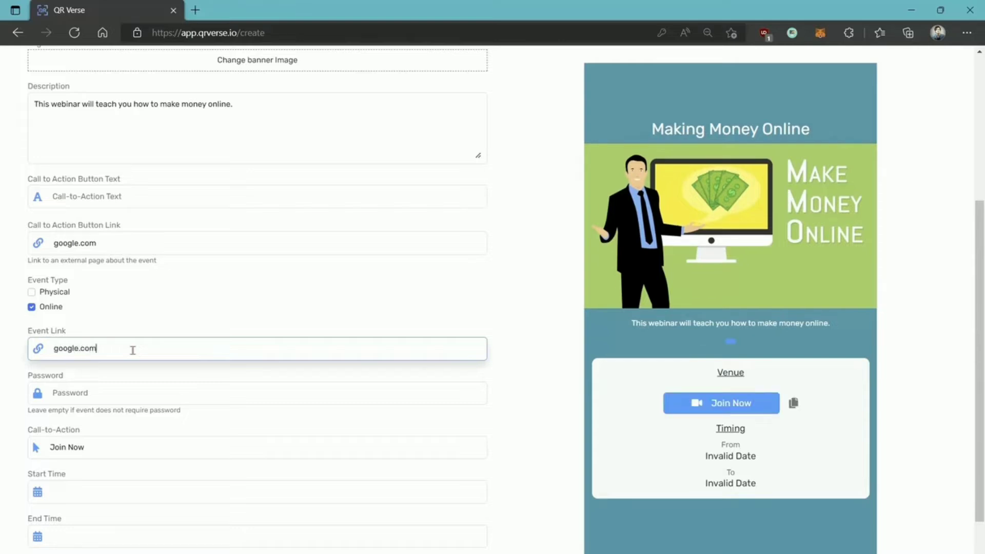
# Step: Leave the event password empty and change the online event's call-to-action text to "SIGN UP"
pyautogui.click(90, 393)
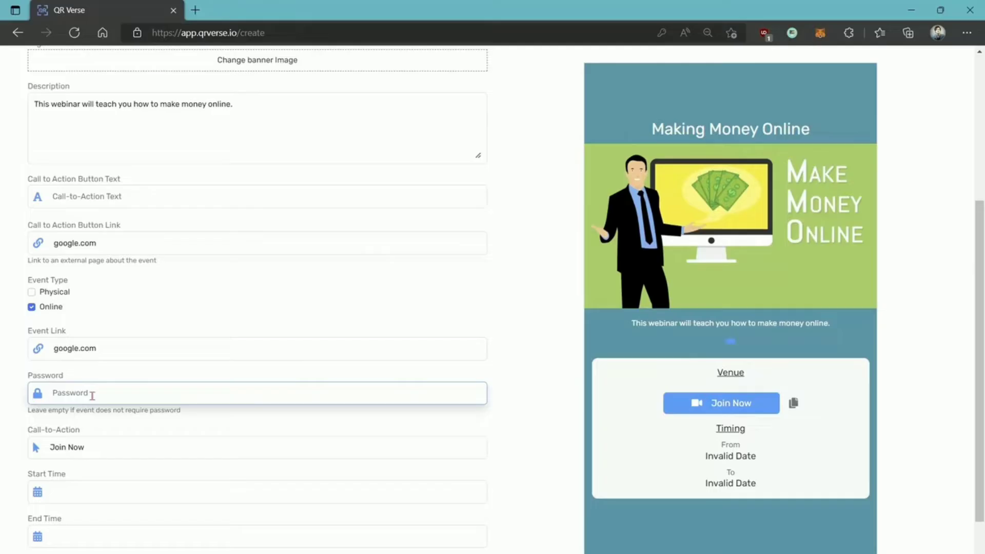
pyautogui.scroll(-2, 91, 395)
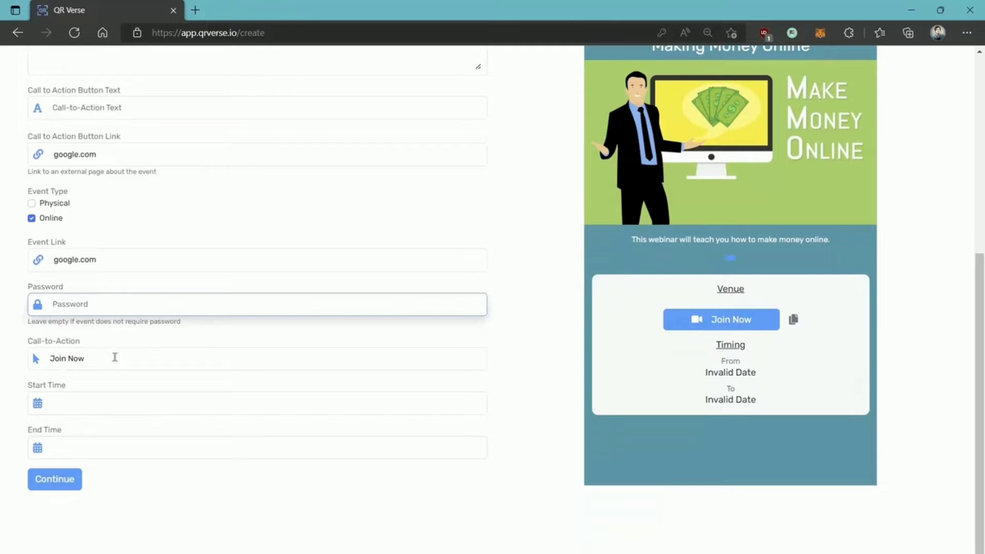
pyautogui.moveTo(115, 357); pyautogui.dragTo(29, 365)
pyautogui.write('SIGN UP')
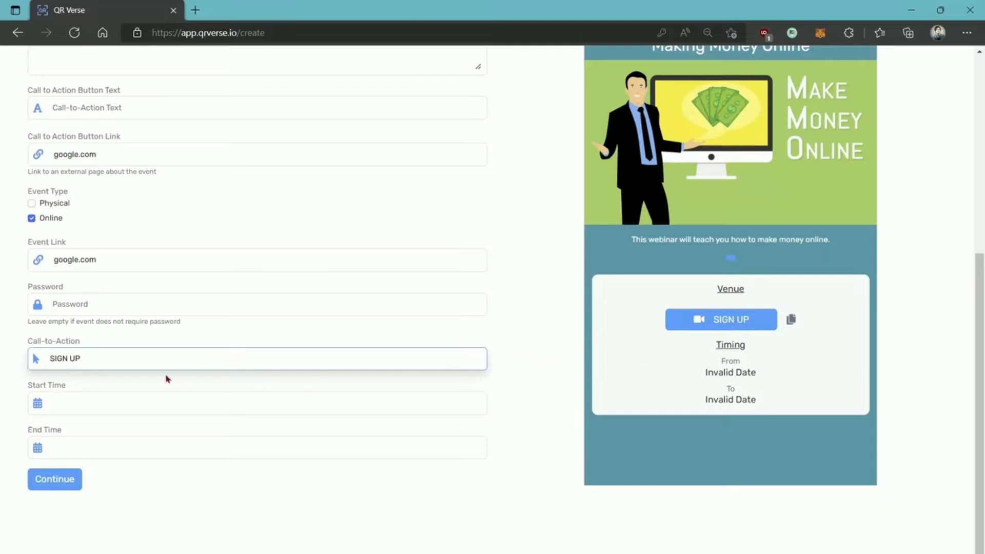
# Step: Set the event to start on Jun 9, 2022 at 10:18 AM and end the same day at 11:18 AM
pyautogui.click(102, 403)
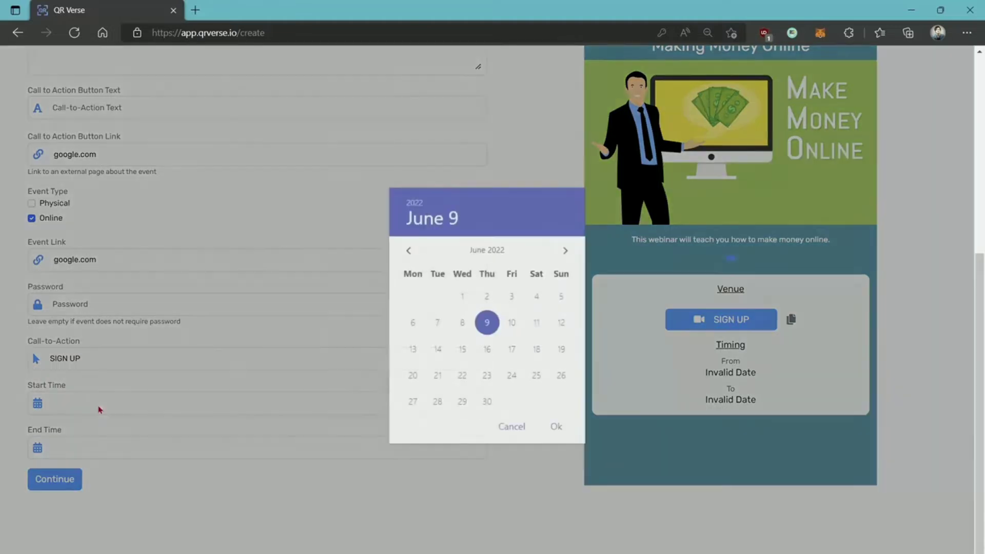
pyautogui.click(557, 428)
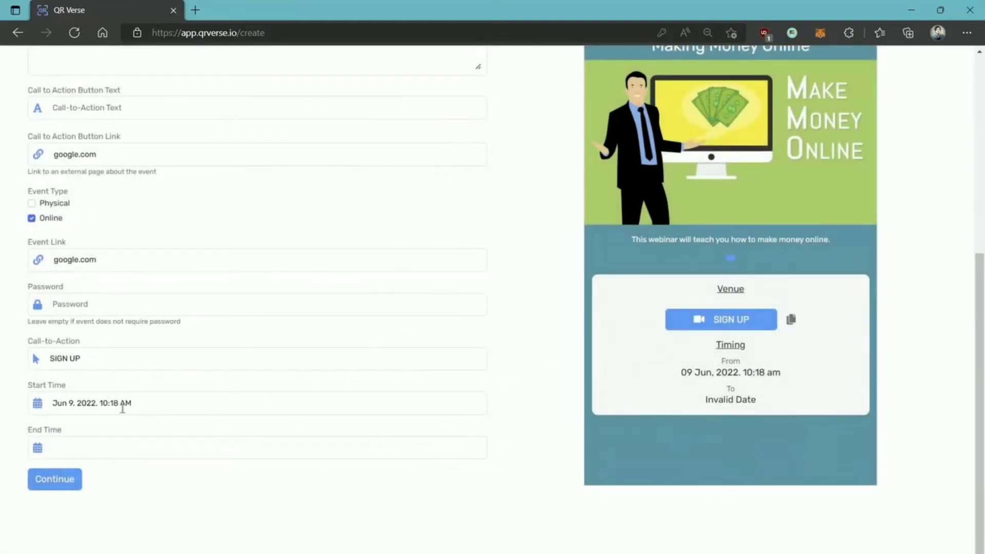
pyautogui.click(122, 450)
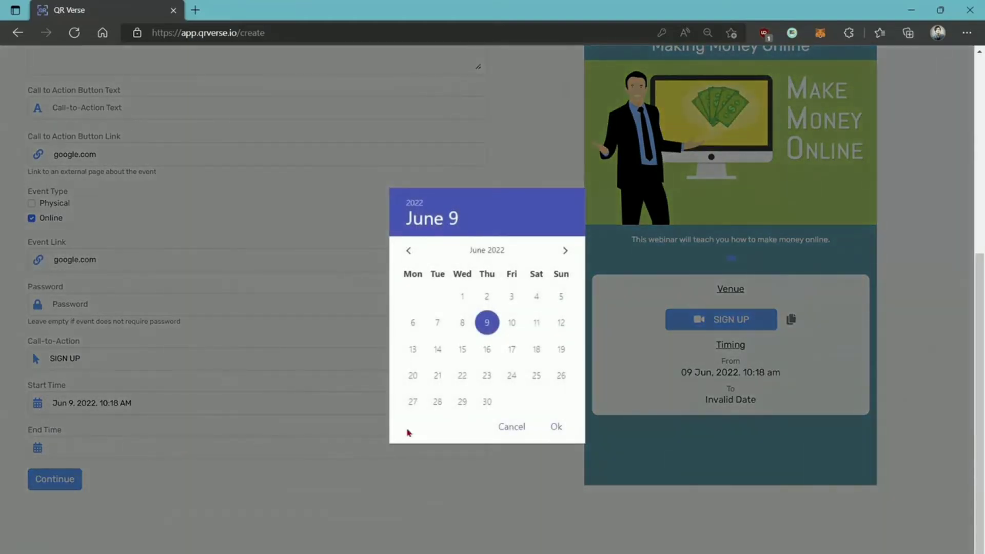
pyautogui.click(556, 426)
pyautogui.click(437, 383)
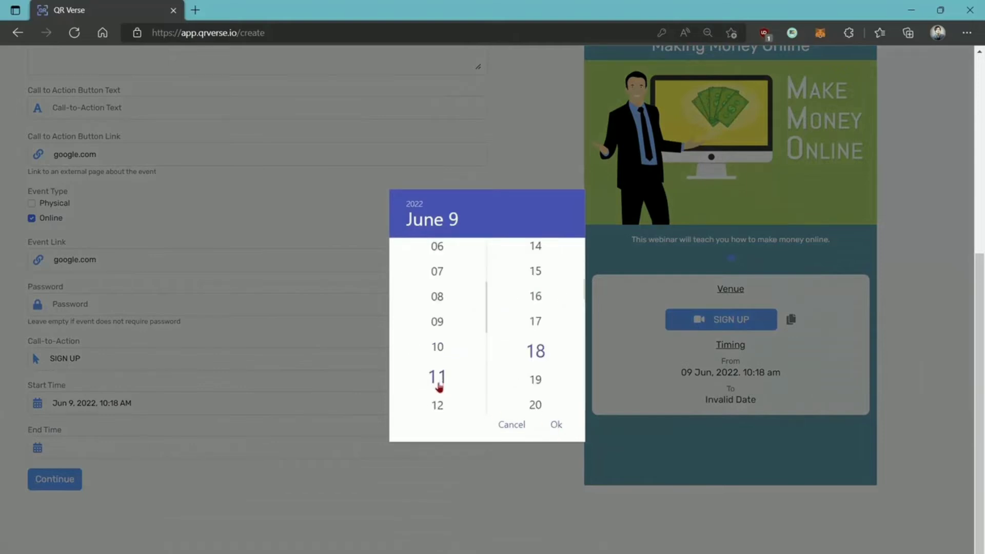
pyautogui.click(556, 424)
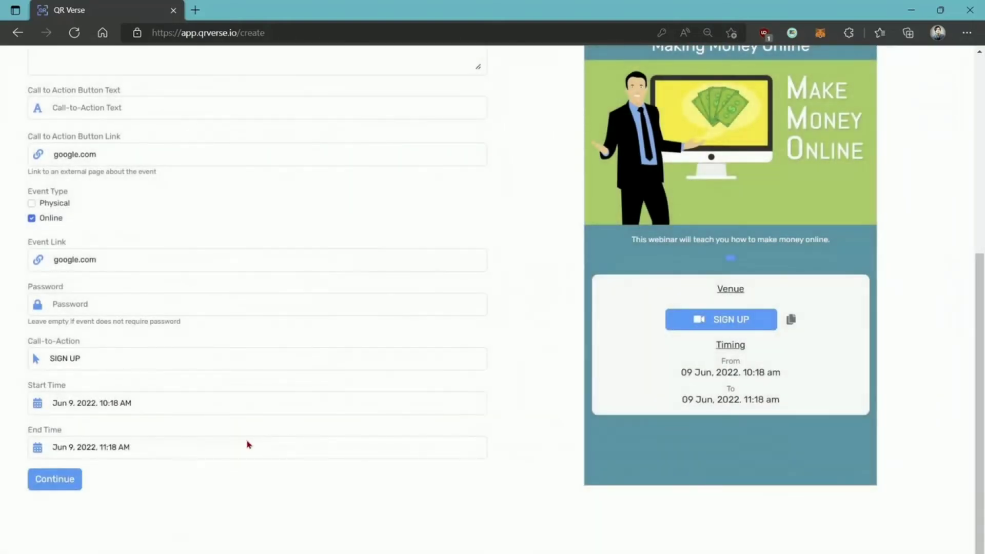
# Step: Continue to the customization stage and set the QR code's background color to a solid green, #49C35E, without transparency
pyautogui.click(48, 484)
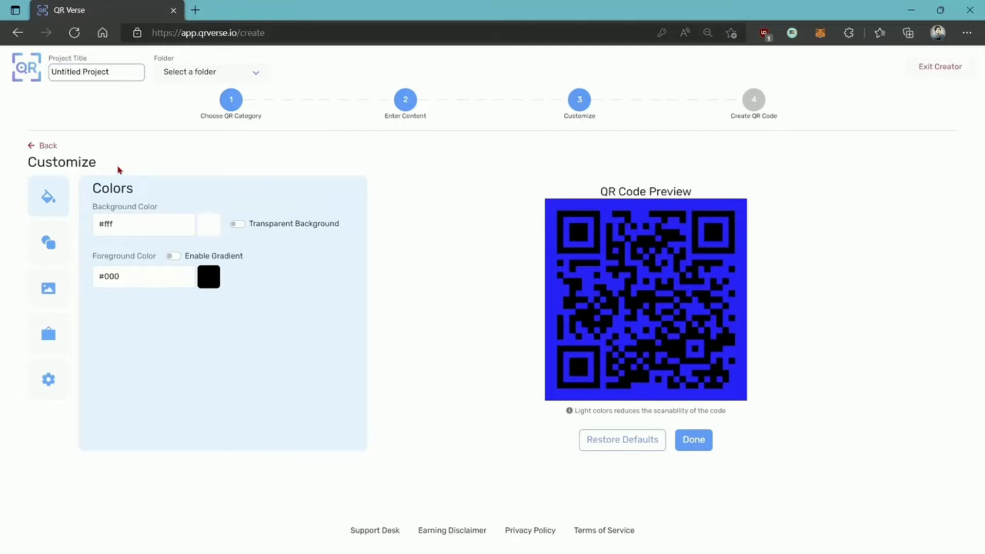
pyautogui.click(207, 230)
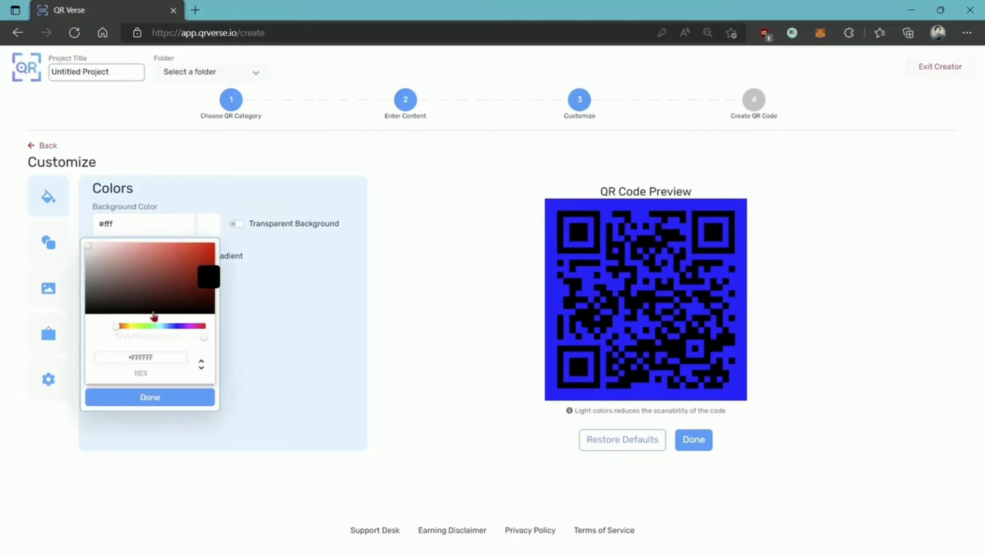
pyautogui.moveTo(154, 316); pyautogui.dragTo(148, 326)
pyautogui.moveTo(177, 273); pyautogui.dragTo(187, 262)
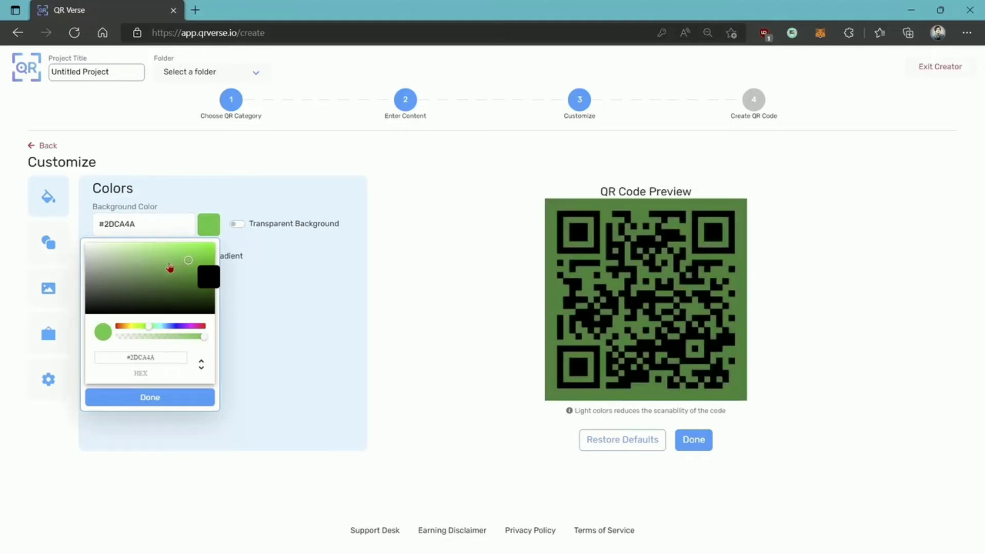
pyautogui.click(169, 265)
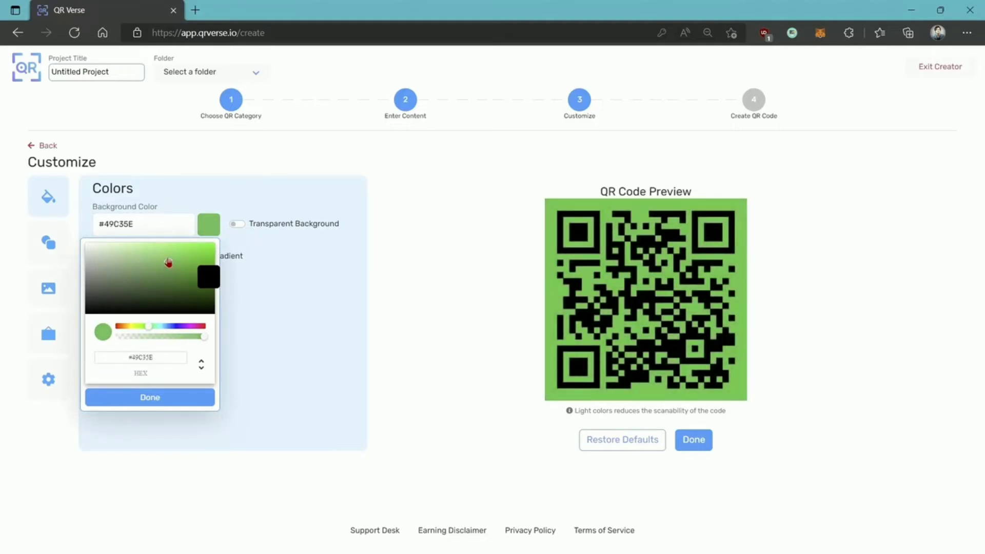
pyautogui.click(282, 277)
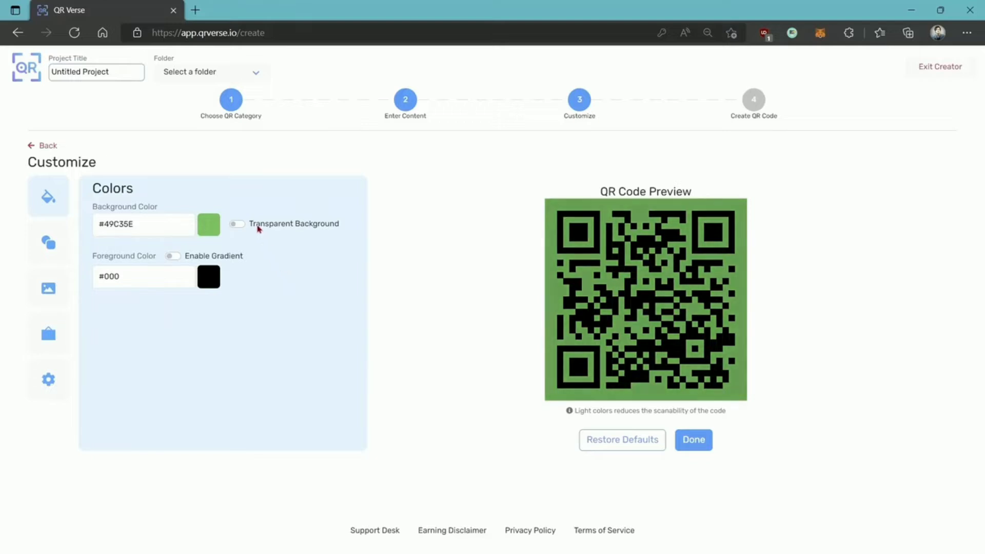
pyautogui.click(238, 225)
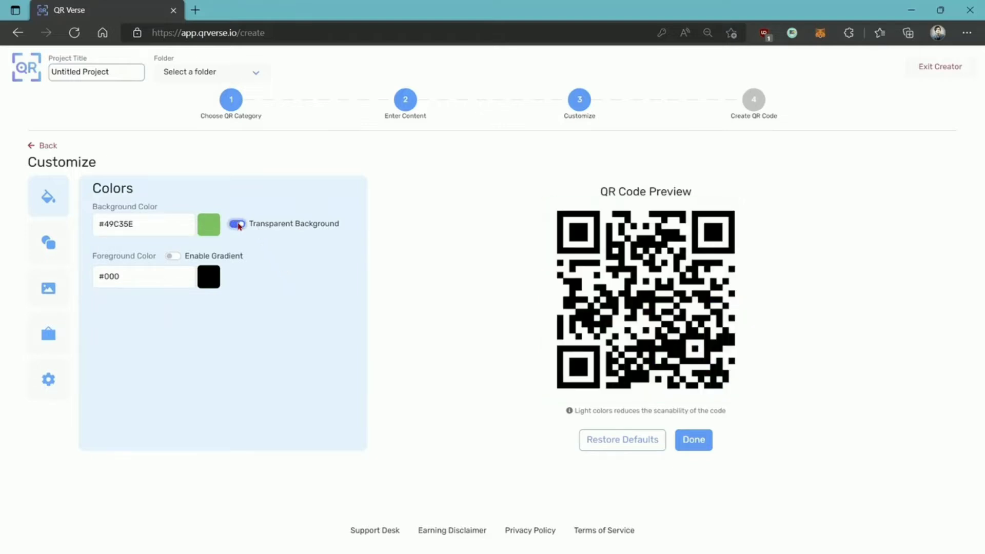
pyautogui.click(237, 224)
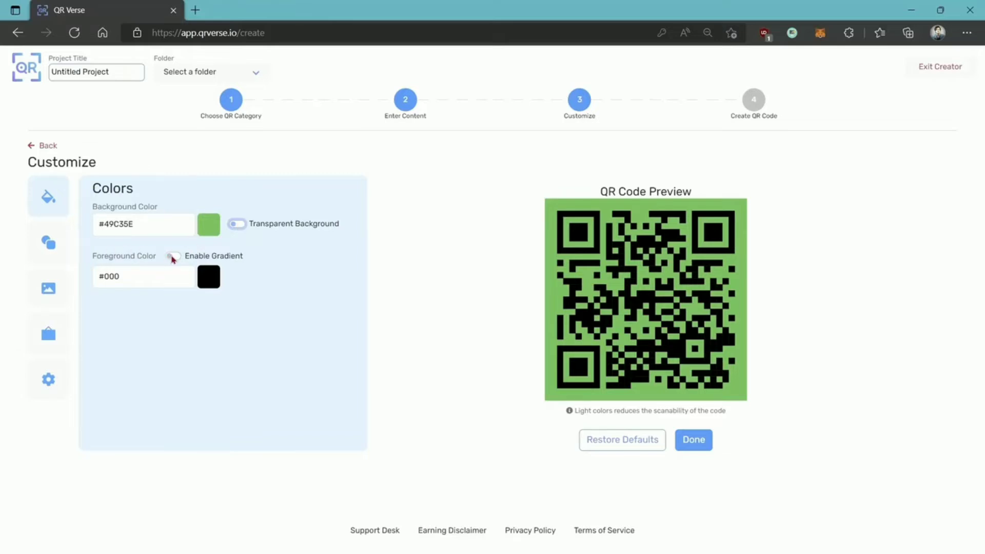
# Step: Set the QR code's foreground color to dark blue, #121199
pyautogui.click(208, 279)
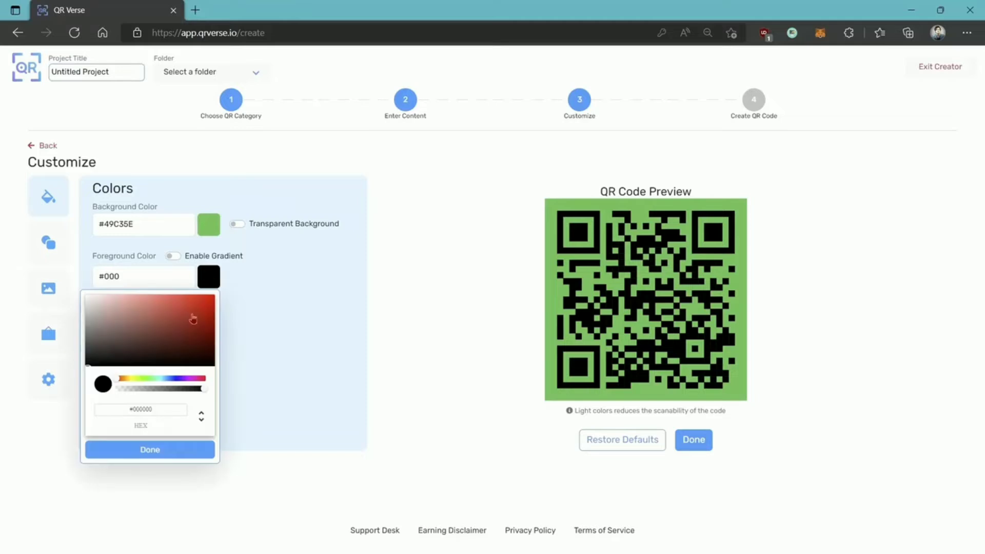
pyautogui.moveTo(164, 379); pyautogui.dragTo(175, 378)
pyautogui.click(201, 327)
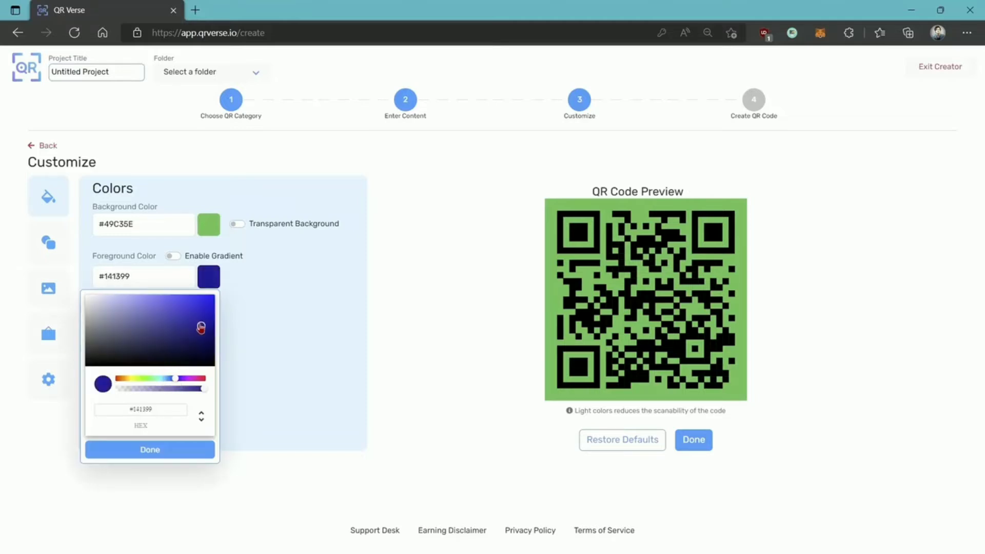
pyautogui.moveTo(201, 328); pyautogui.dragTo(206, 319)
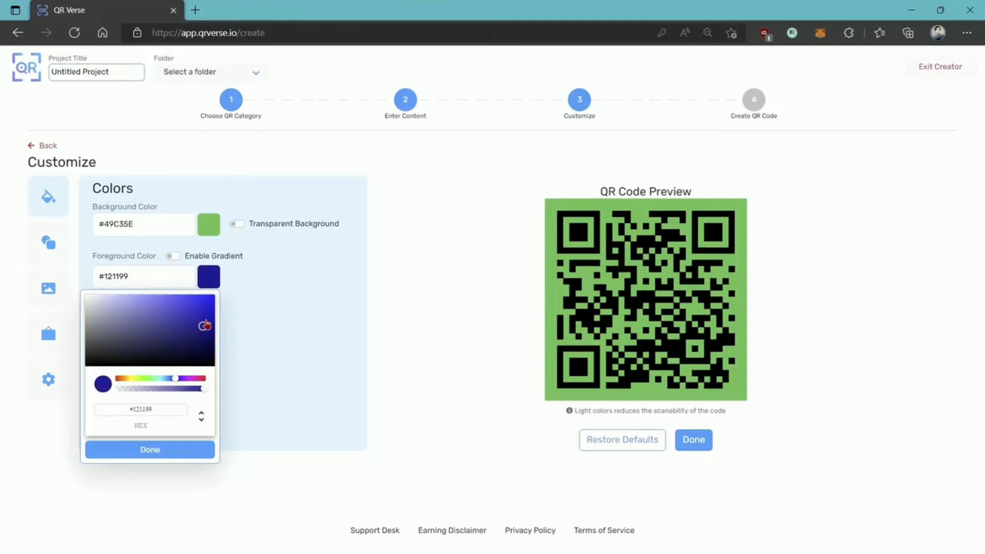
pyautogui.click(235, 314)
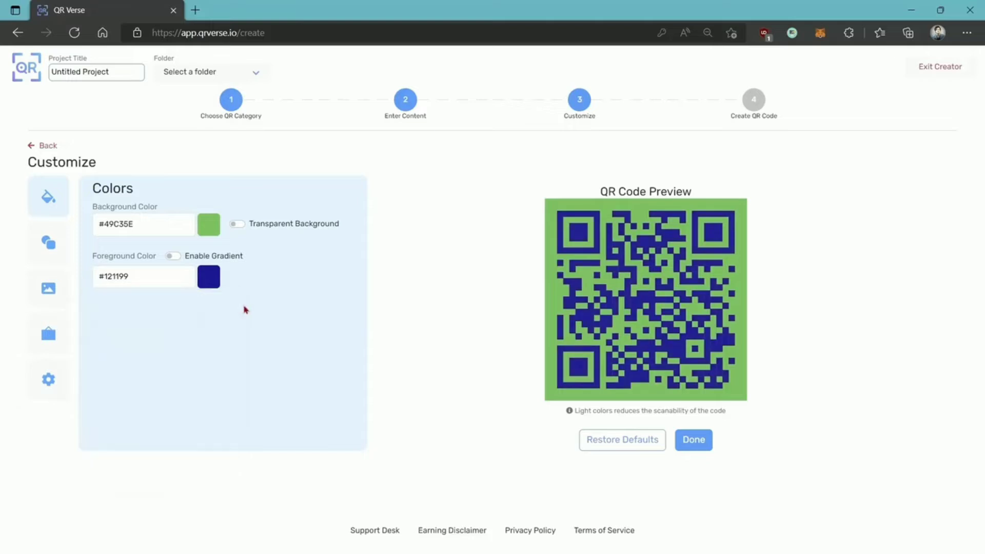
# Step: Enable a linear foreground gradient with dark red #820606 as its second color
pyautogui.click(173, 256)
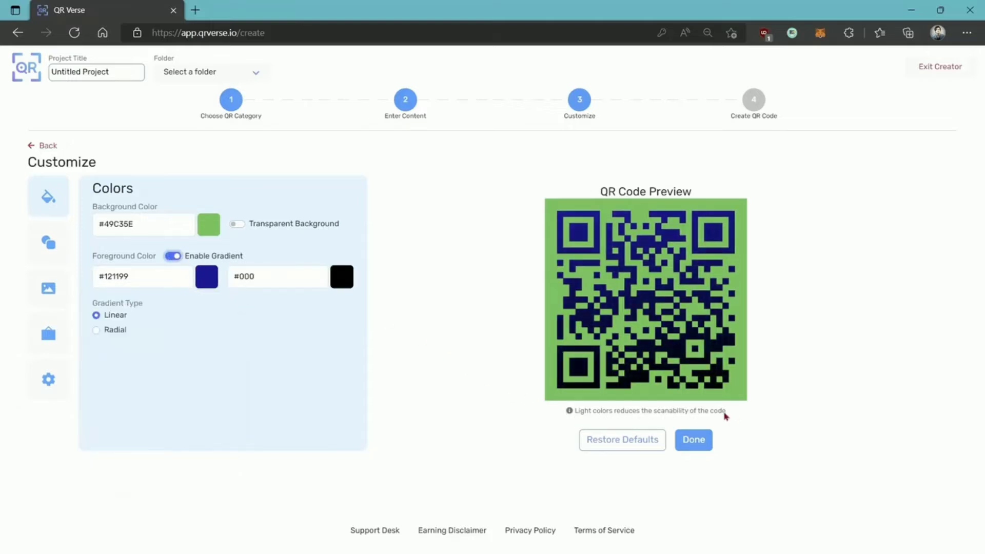
pyautogui.click(341, 277)
pyautogui.moveTo(318, 334); pyautogui.dragTo(343, 333)
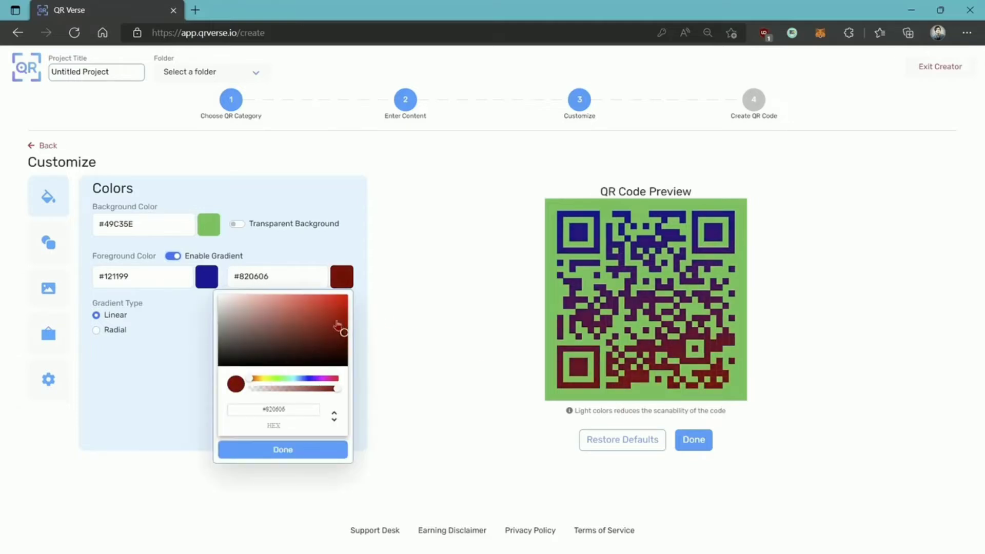
pyautogui.click(331, 245)
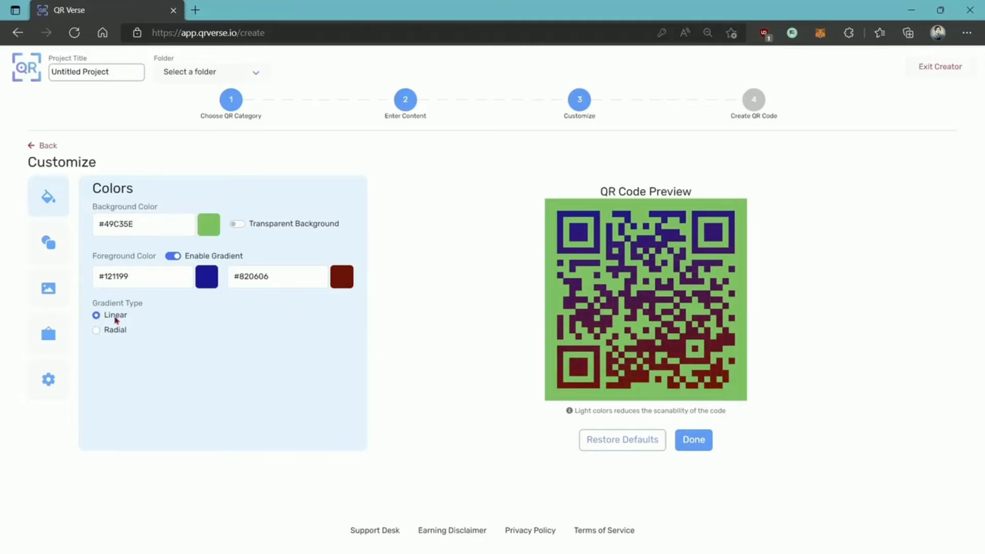
pyautogui.click(111, 332)
pyautogui.click(114, 317)
# Step: Try the rounded, diamond and heart patterns for the QR code and choose the rounded vertical bars pattern
pyautogui.click(47, 242)
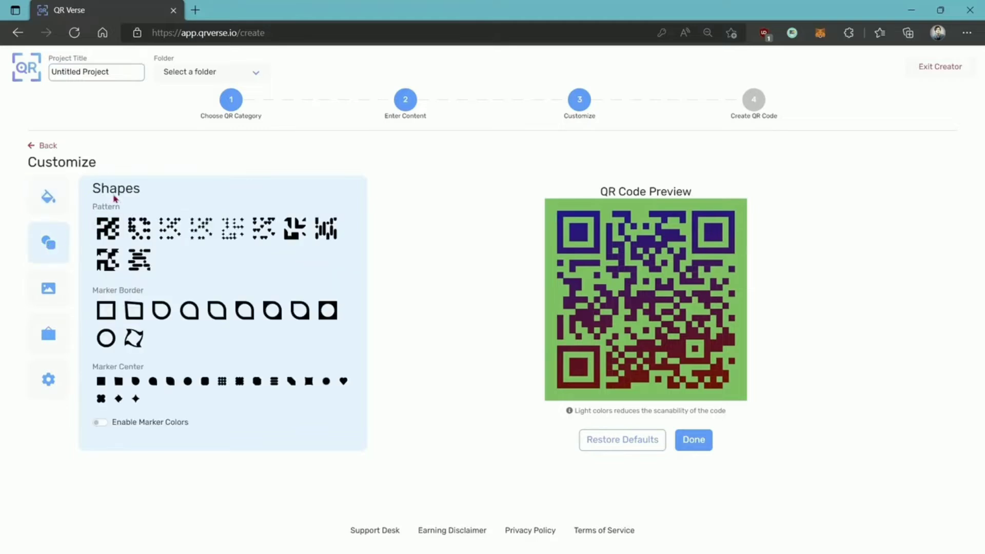
pyautogui.click(136, 232)
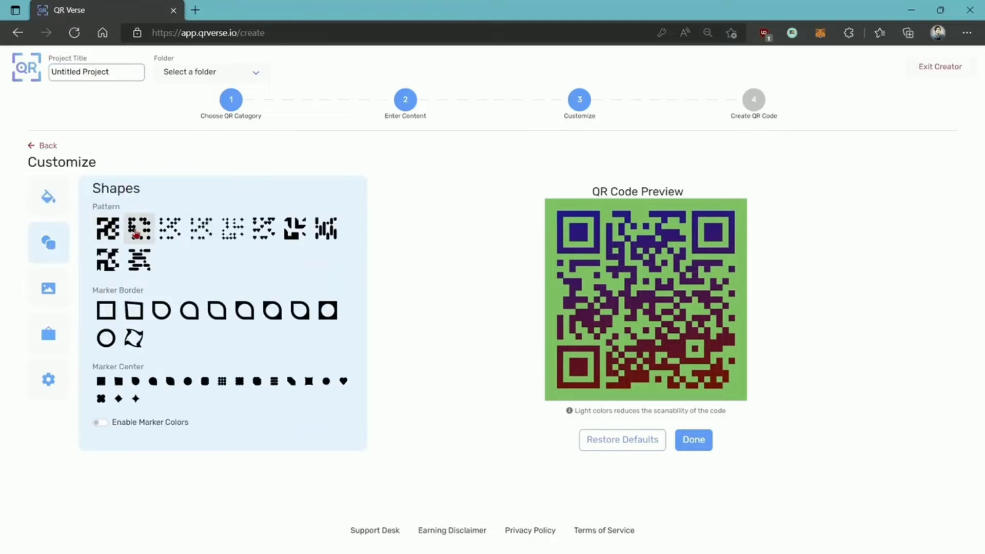
pyautogui.click(168, 234)
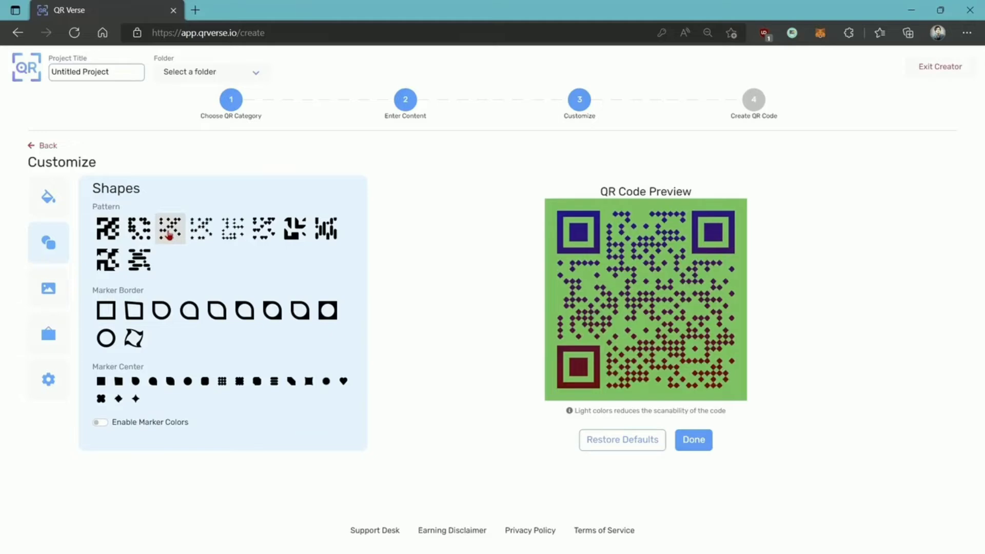
pyautogui.click(264, 235)
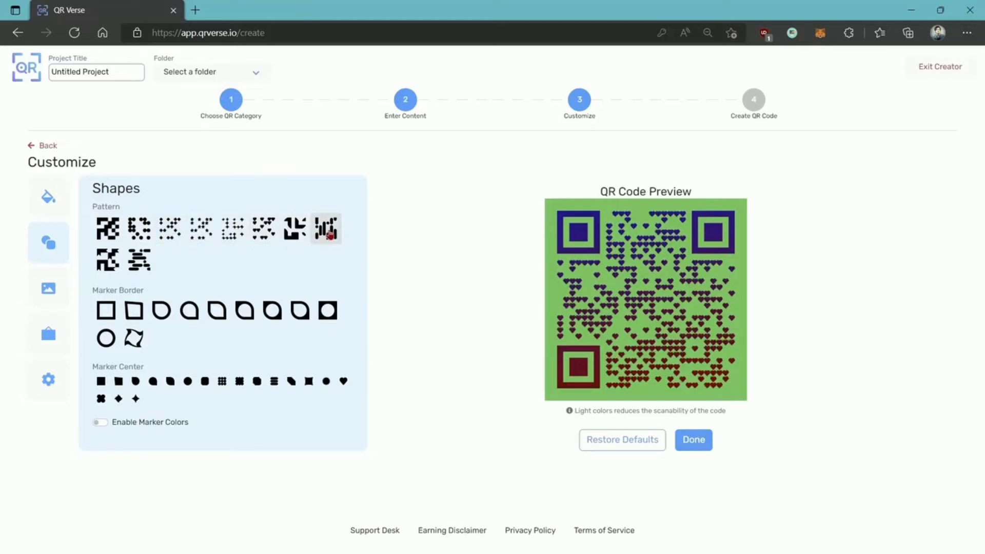
pyautogui.click(329, 235)
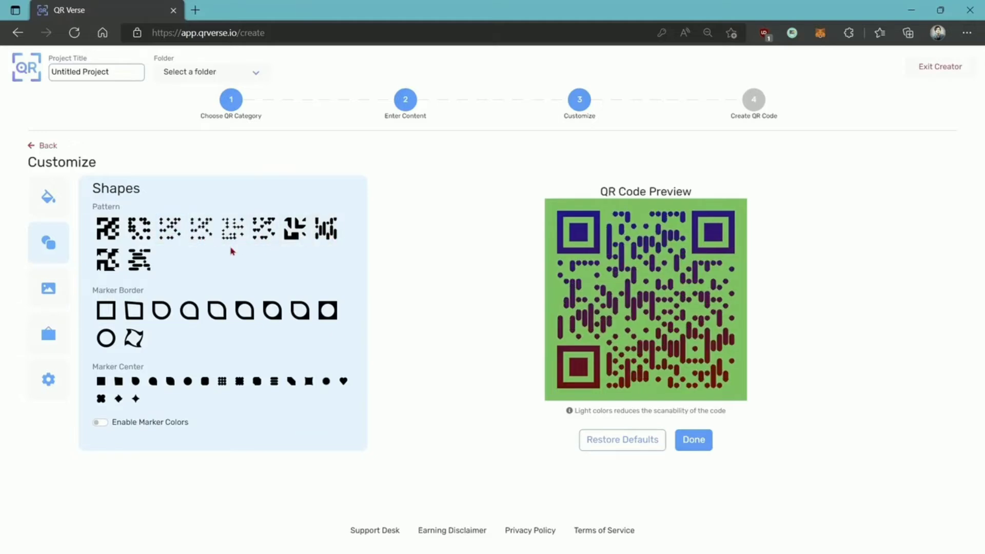
# Step: Change the QR code's marker border to the leaf shape with two opposite pointed corners
pyautogui.click(139, 313)
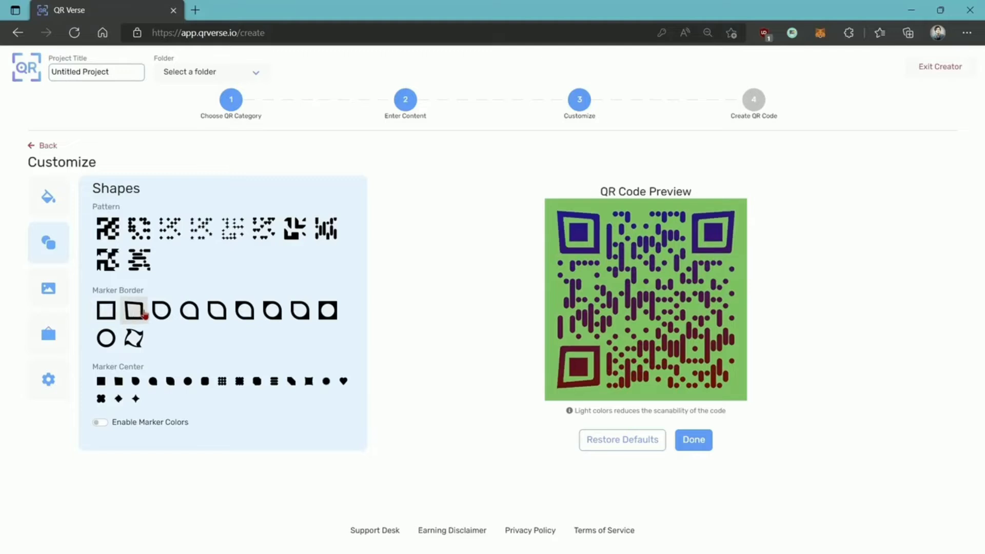
pyautogui.click(190, 314)
pyautogui.click(242, 314)
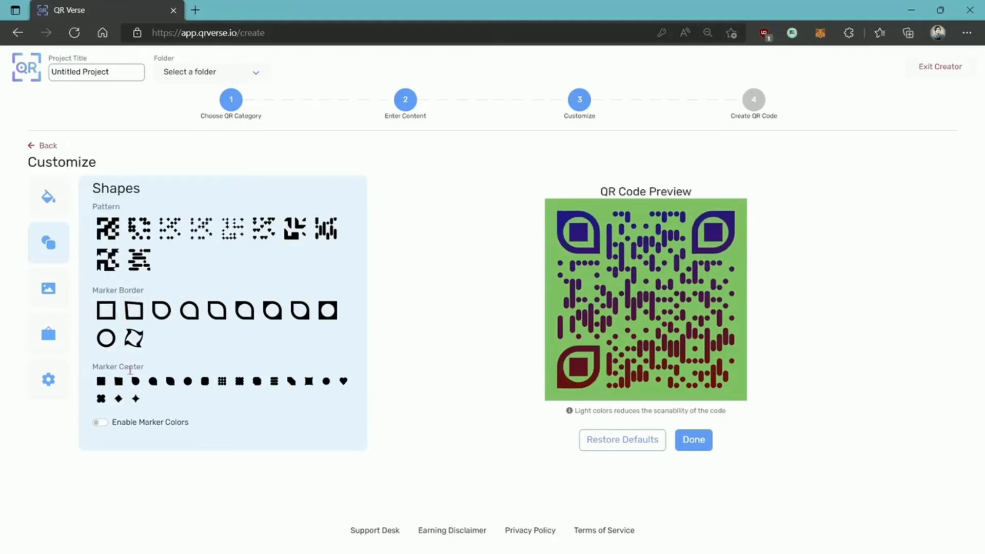
# Step: Set the marker centers to the circle shape and leave separate marker colors disabled
pyautogui.click(122, 383)
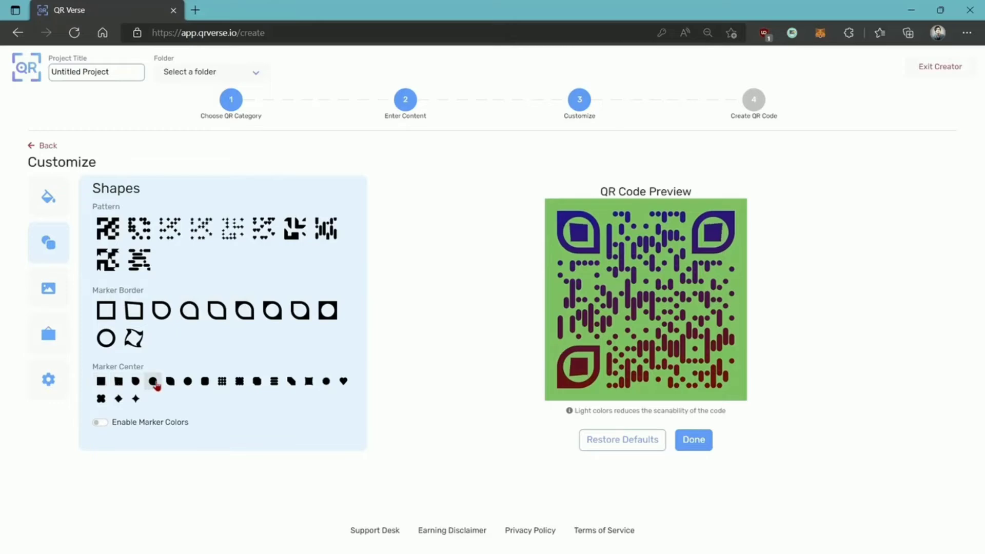
pyautogui.click(154, 382)
pyautogui.click(187, 382)
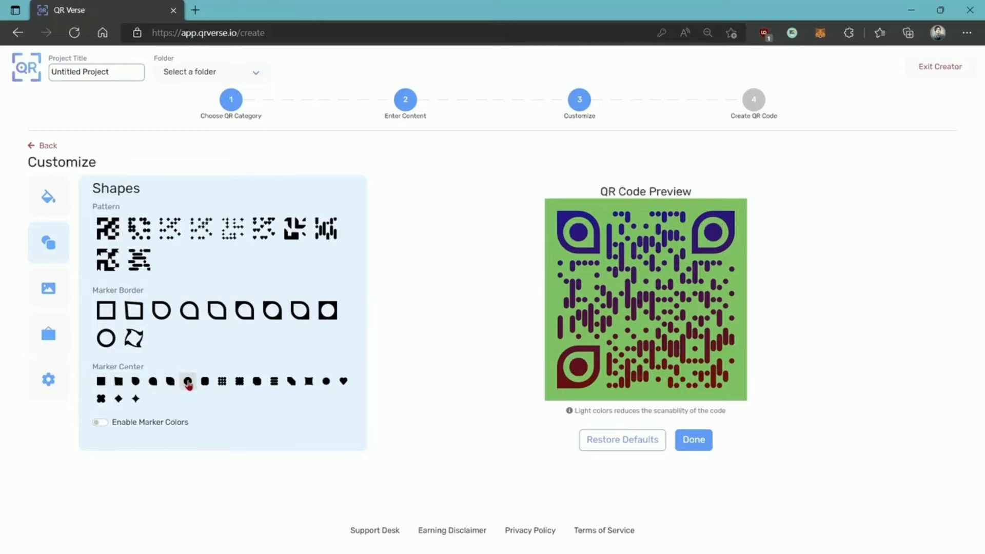
pyautogui.click(107, 422)
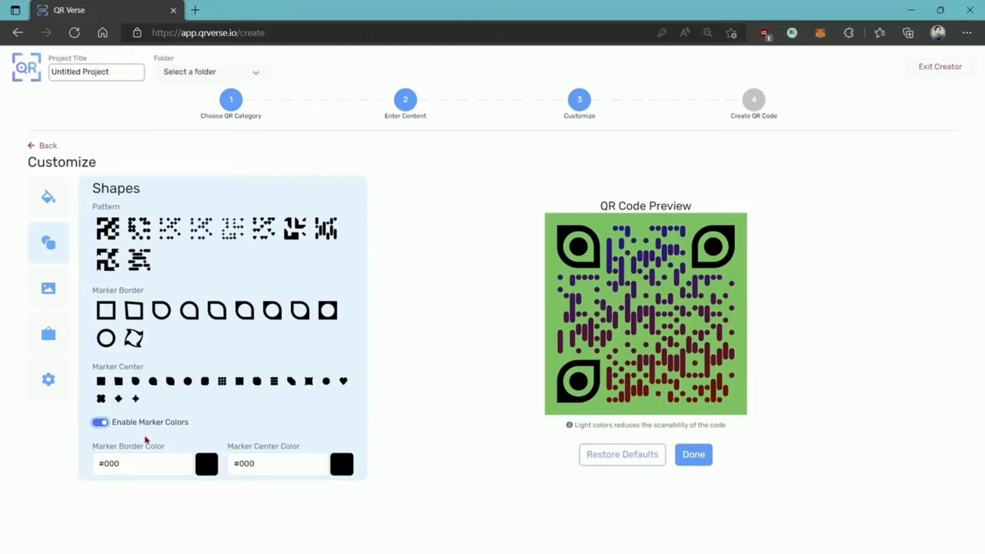
pyautogui.click(97, 424)
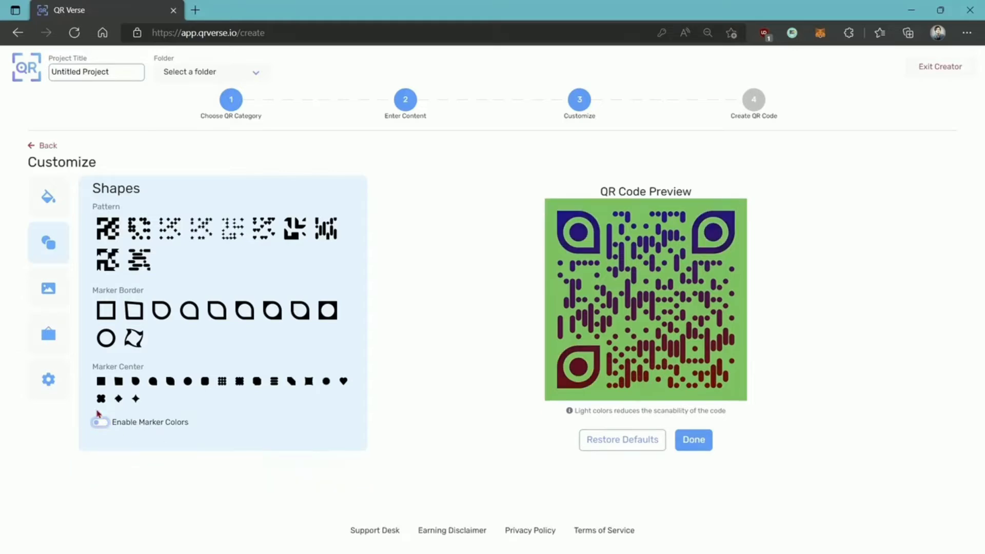
# Step: Place the Zoom logo on the QR code and apply the solid frame with its label beneath the code
pyautogui.click(44, 291)
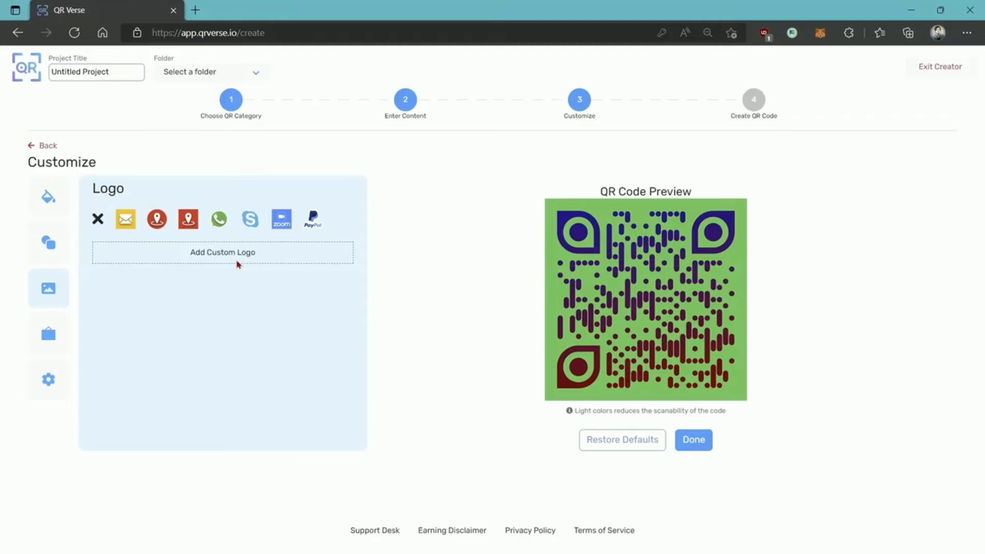
pyautogui.click(281, 223)
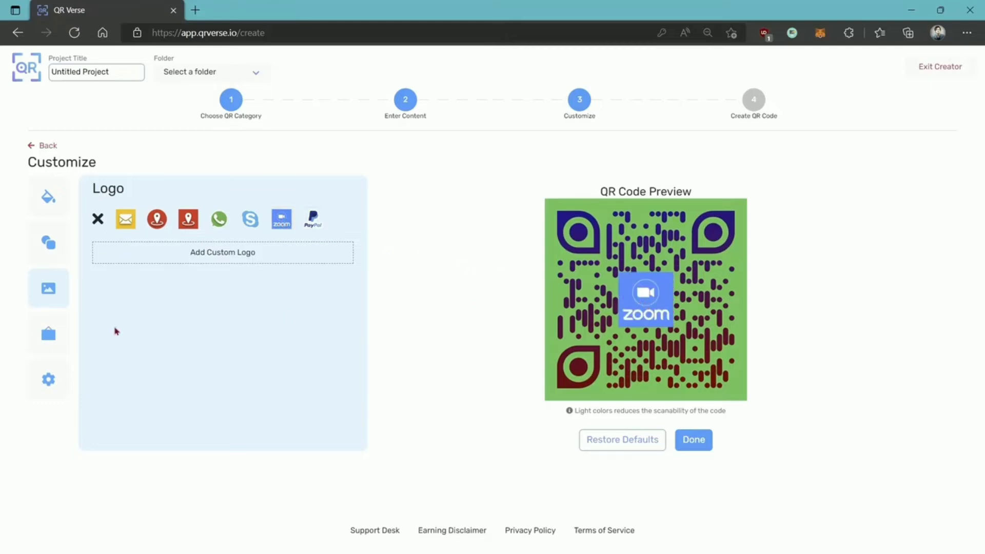
pyautogui.click(51, 328)
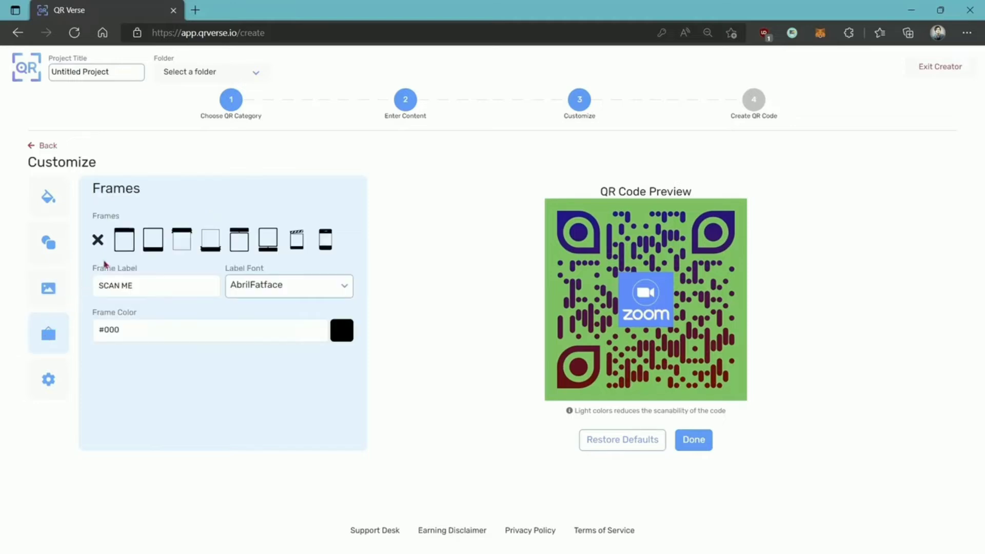
pyautogui.click(129, 245)
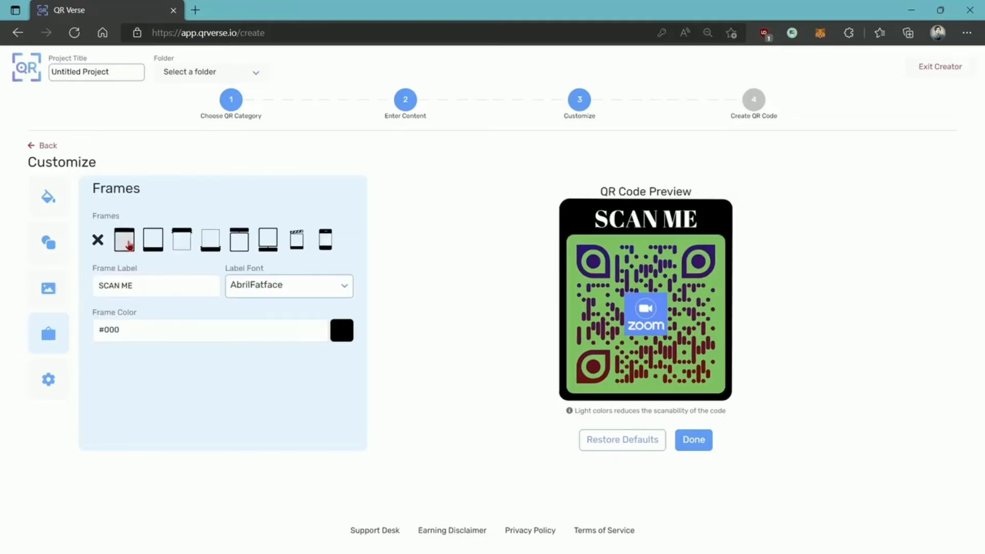
pyautogui.click(155, 244)
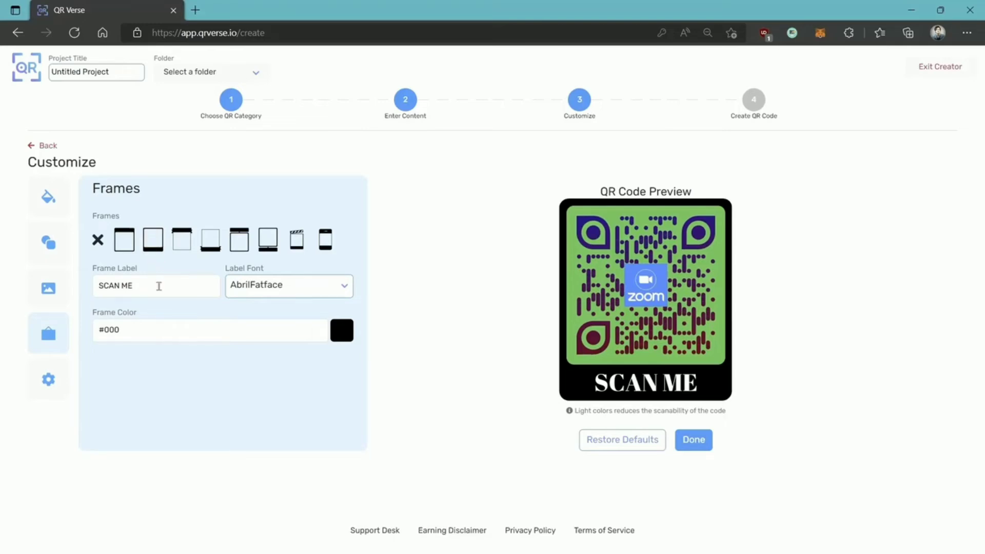
# Step: Change the frame label to "SIGN UP" and set its font to Arial
pyautogui.tripleClick(159, 286)
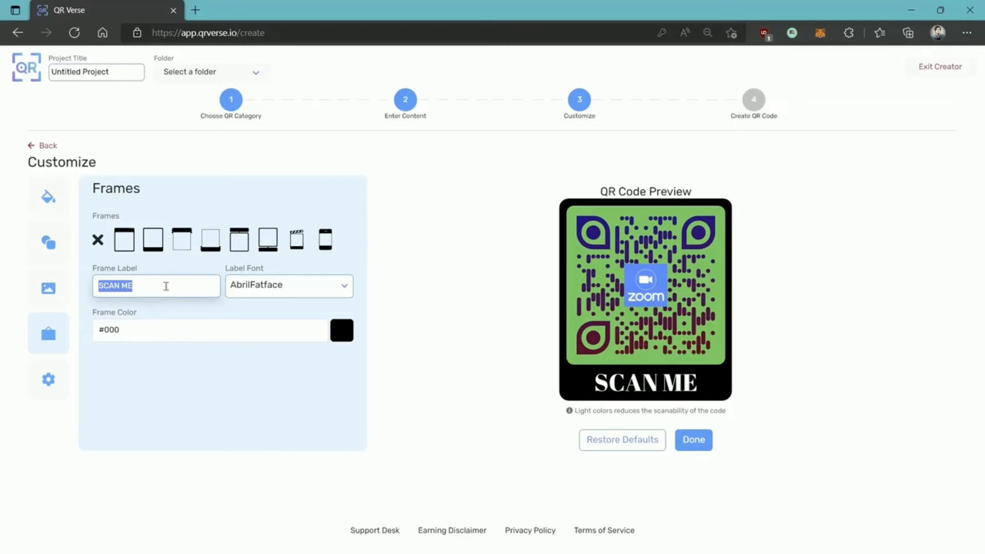
pyautogui.write('SIGN UP')
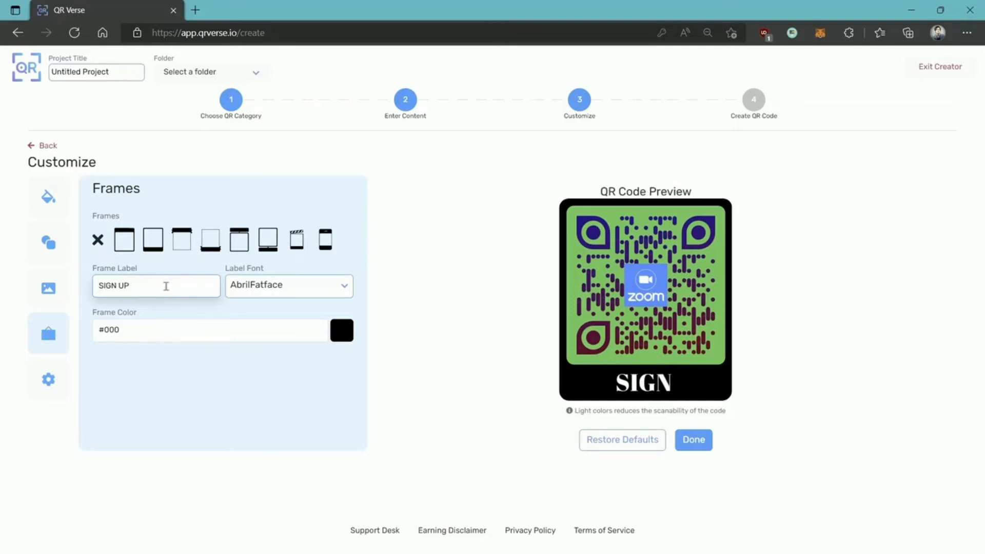
pyautogui.click(267, 317)
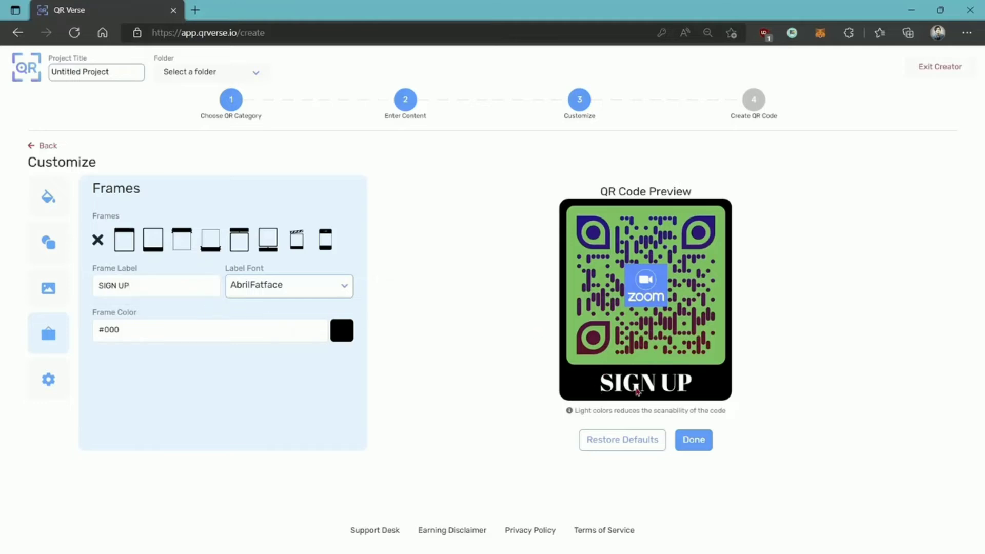
pyautogui.click(286, 287)
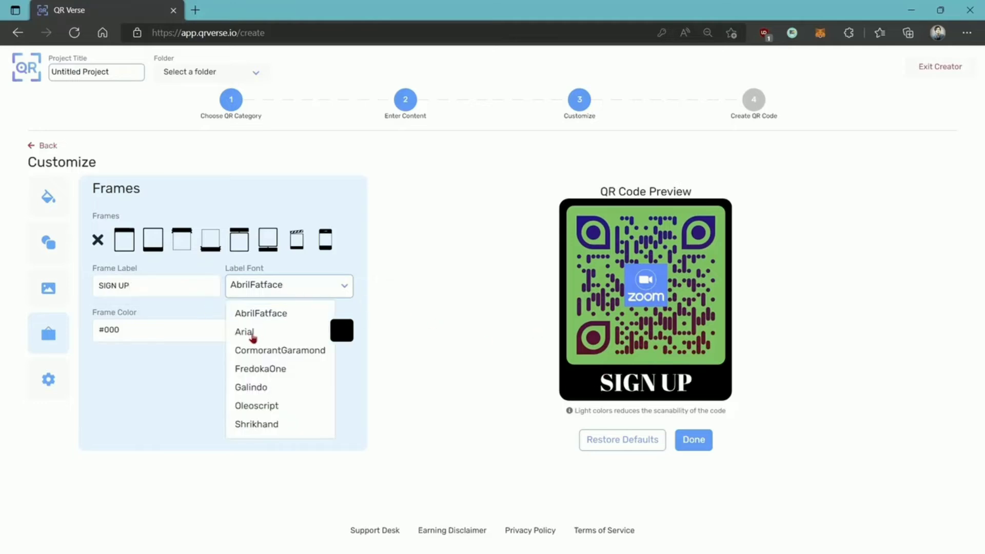
pyautogui.click(252, 334)
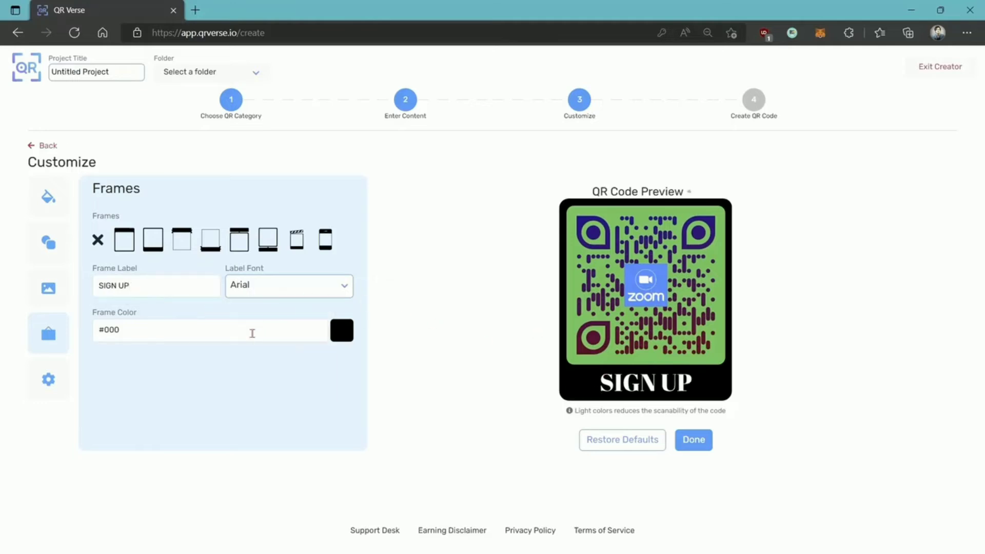
# Step: Set the frame label font to FredokaOne and the frame color to dark green #0F8A0F
pyautogui.click(270, 287)
pyautogui.click(267, 367)
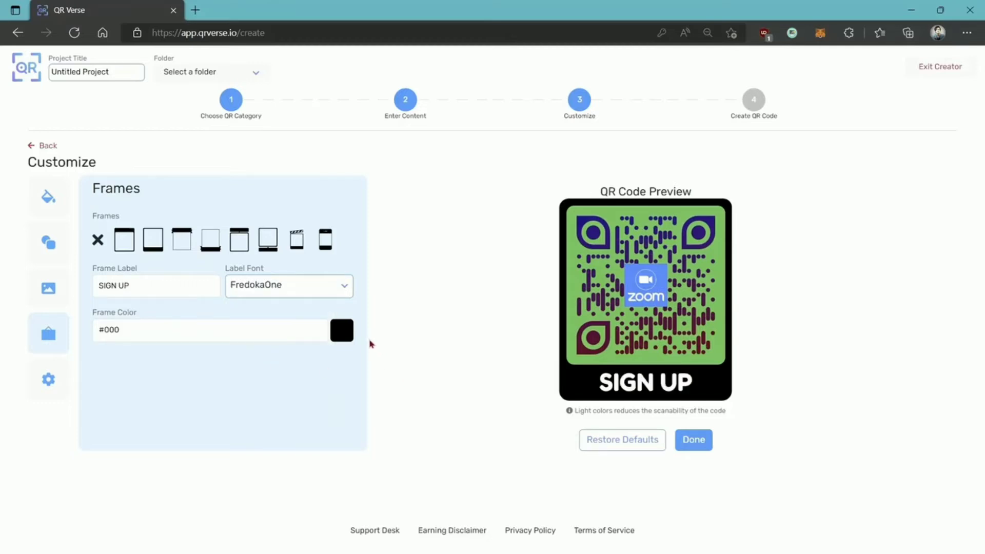
pyautogui.click(341, 329)
pyautogui.moveTo(285, 436)
pyautogui.mouseDown()
pyautogui.moveTo(319, 387)
pyautogui.moveTo(336, 384)
pyautogui.mouseUp()
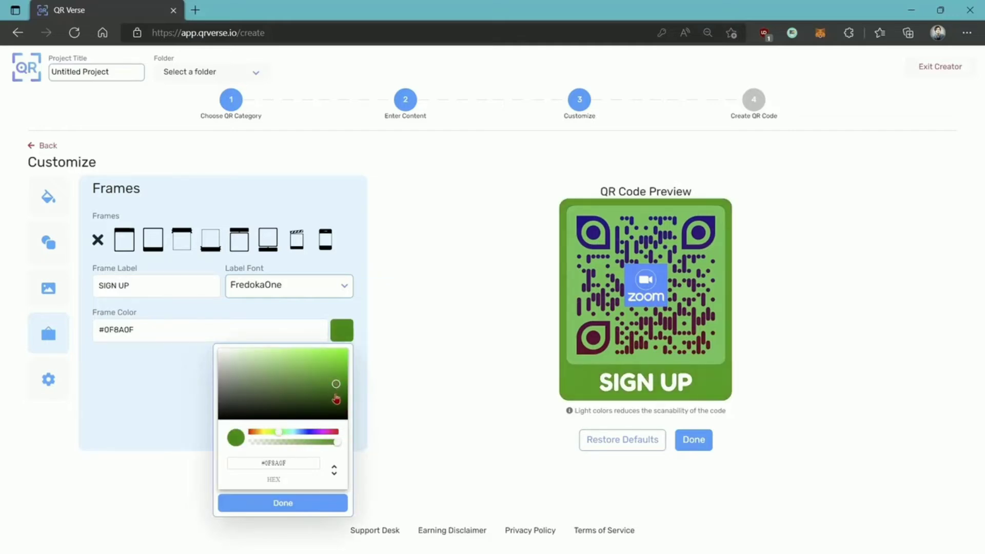
pyautogui.click(274, 503)
# Step: Set the QR code precision to H - Best and finish the customization
pyautogui.click(50, 380)
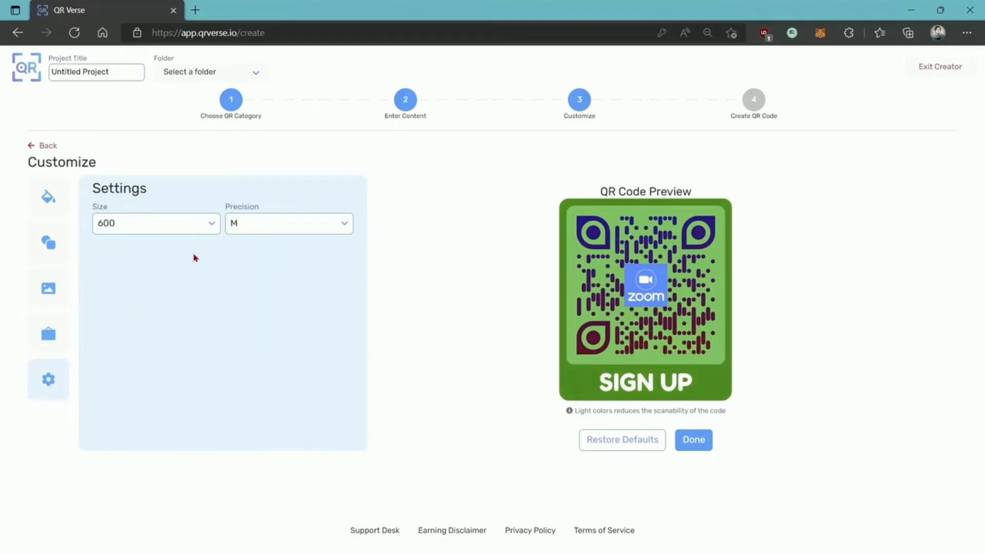
pyautogui.click(239, 230)
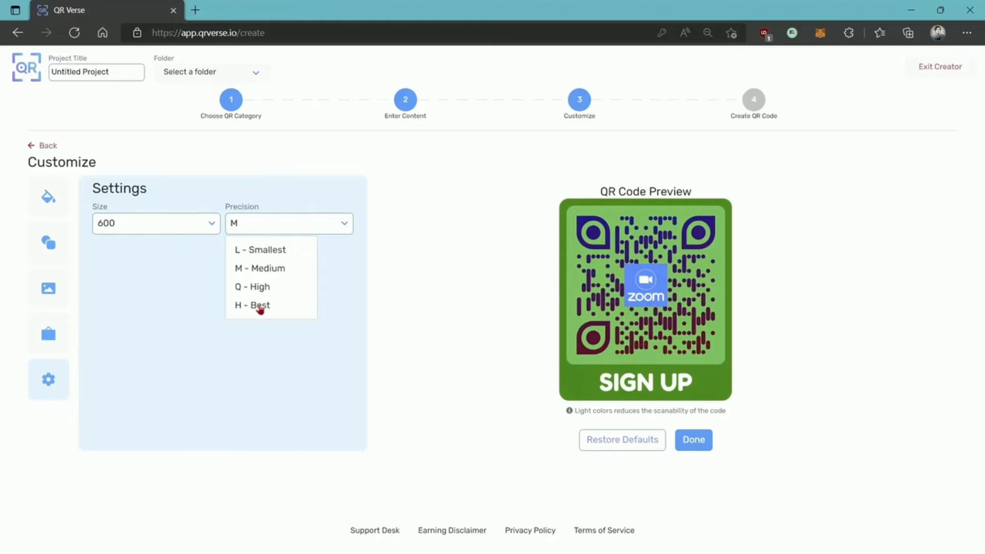
pyautogui.click(260, 306)
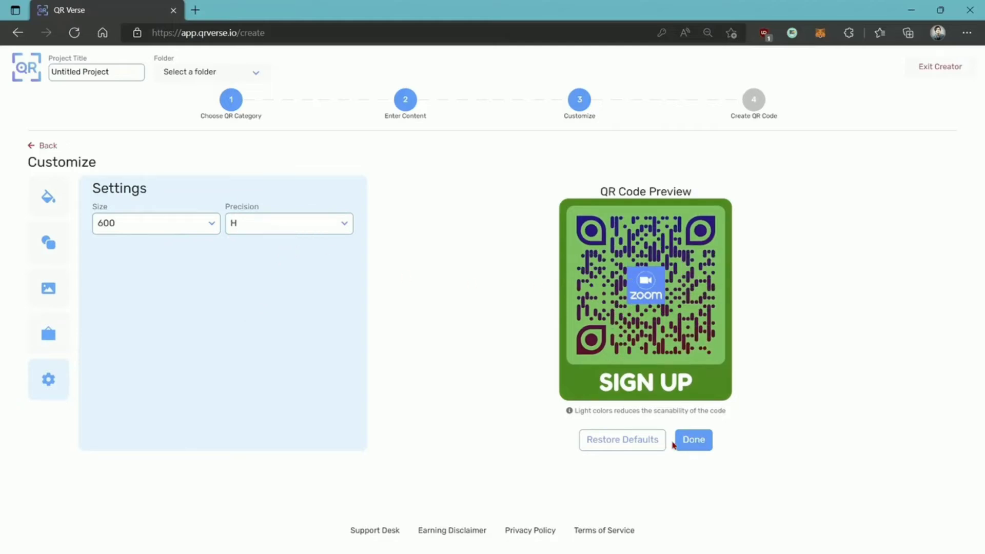
pyautogui.click(693, 442)
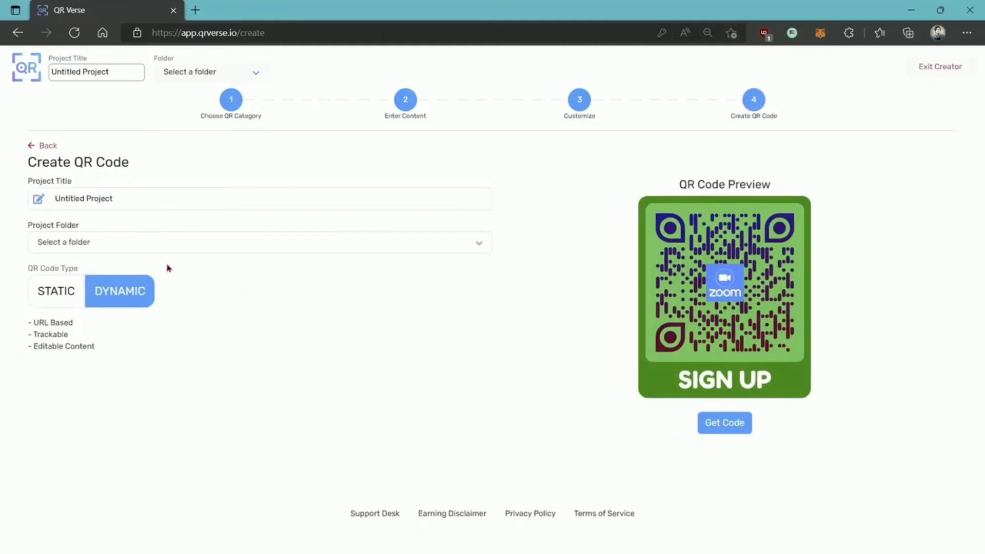
# Step: Title the project "Event Code", assign it to the DYNAMIC folder and generate the dynamic QR code
pyautogui.click(126, 198)
pyautogui.moveTo(135, 198); pyautogui.dragTo(2, 208)
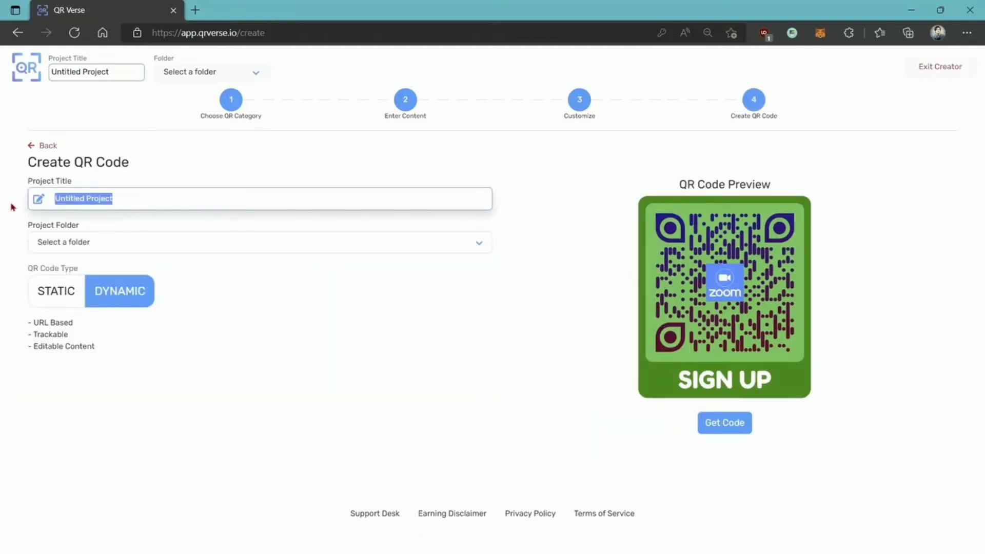
pyautogui.write('Event C')
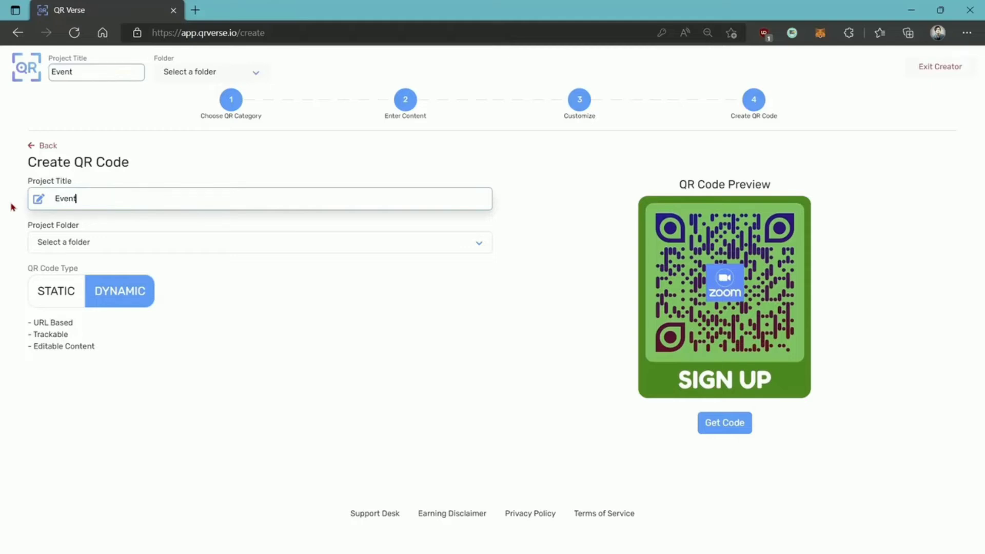
pyautogui.write('ode')
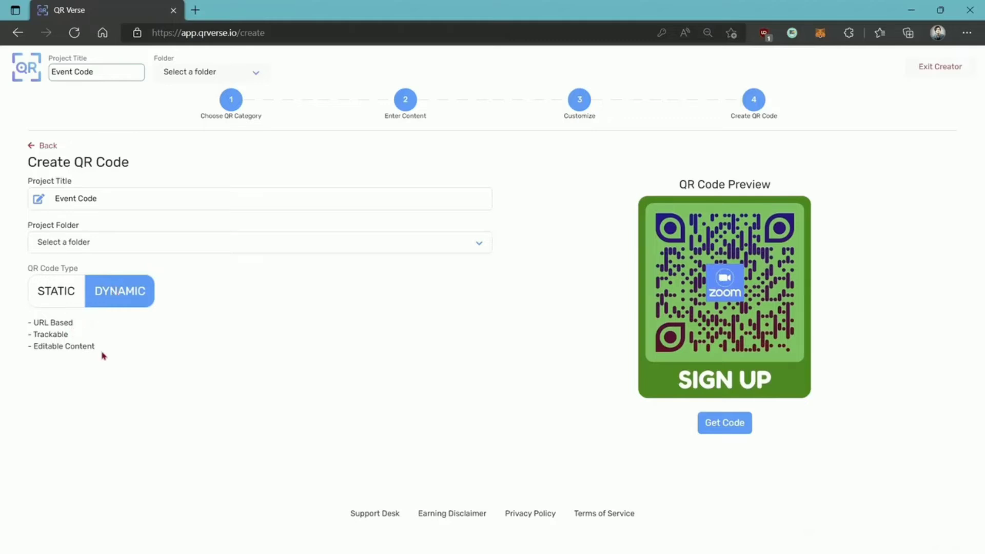
pyautogui.click(157, 248)
pyautogui.click(70, 314)
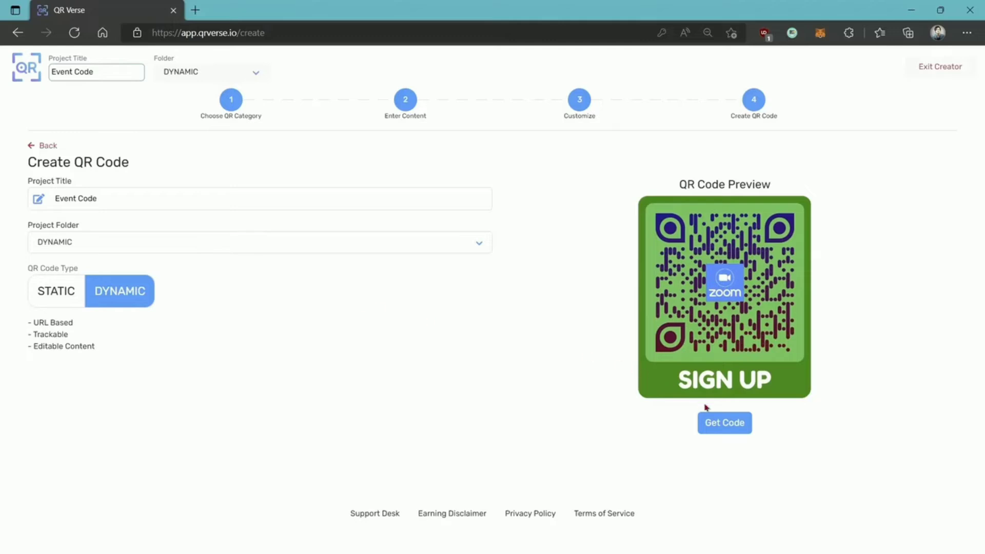
pyautogui.click(722, 428)
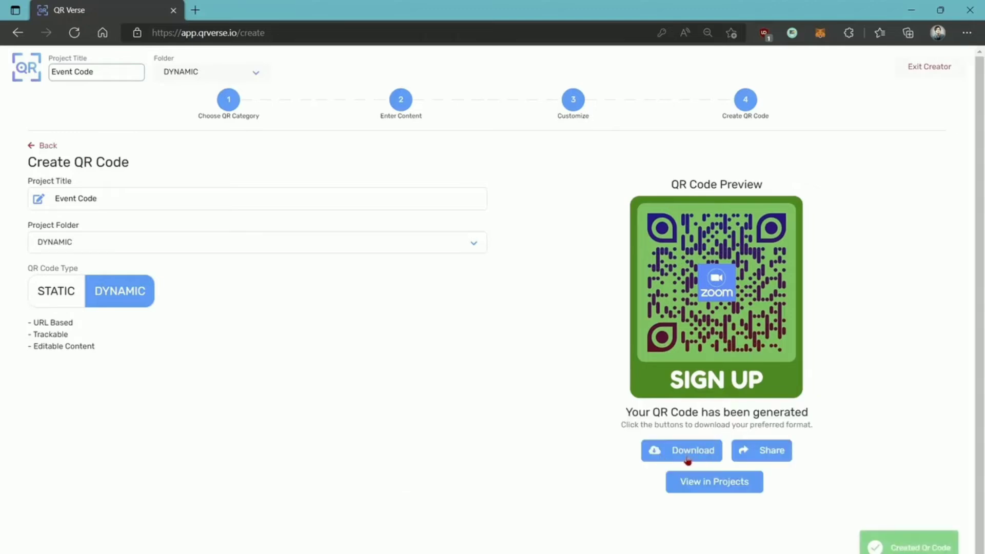
# Step: Check the download formats and sharing destinations offered for the generated QR code
pyautogui.click(688, 459)
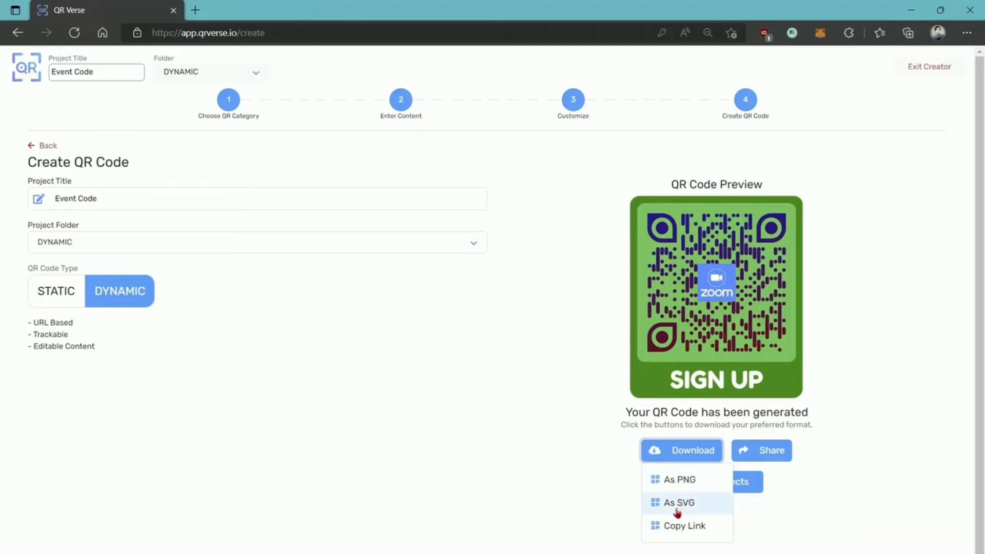
pyautogui.click(767, 452)
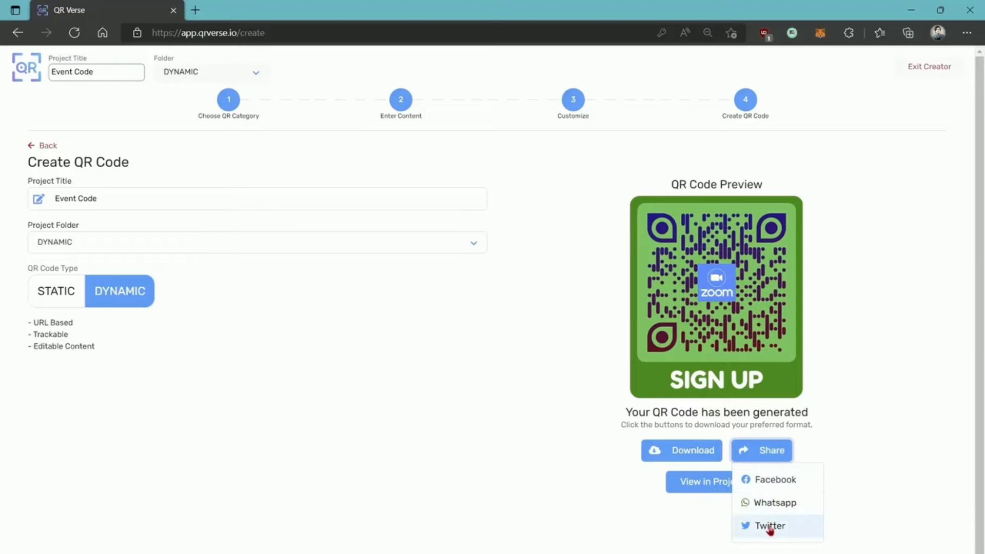
pyautogui.click(723, 516)
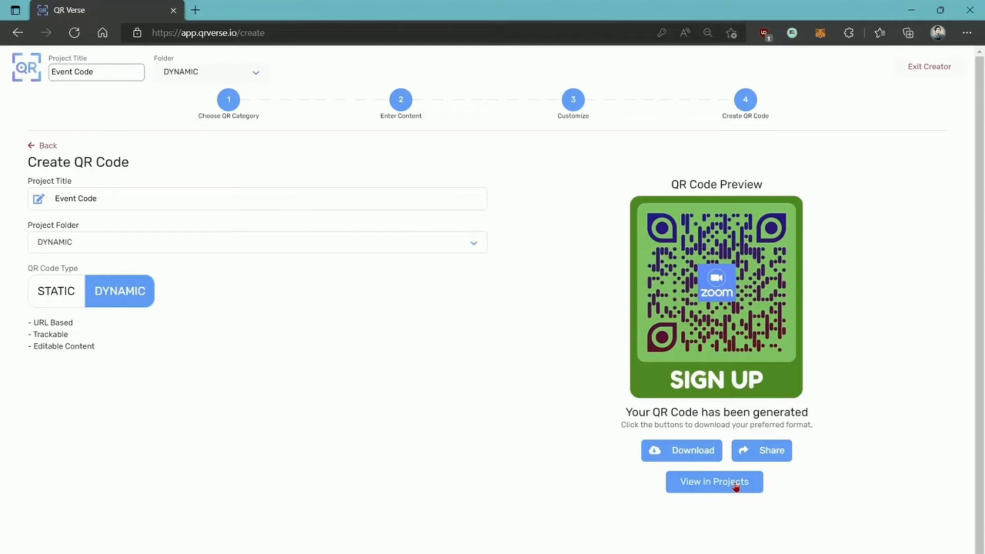
# Step: Download the QR code as a PNG and view the downloaded Event Code.png file, then close it
pyautogui.click(687, 458)
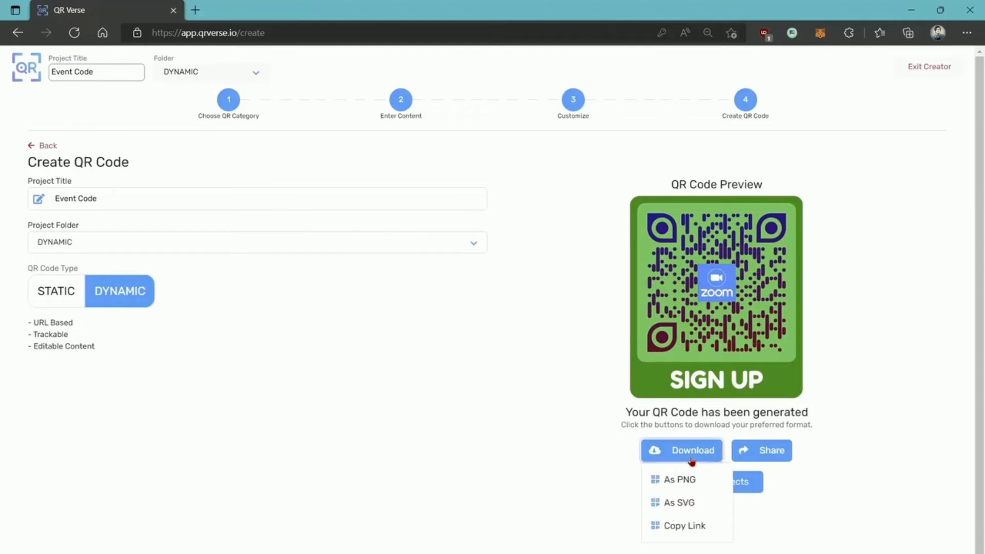
pyautogui.click(687, 482)
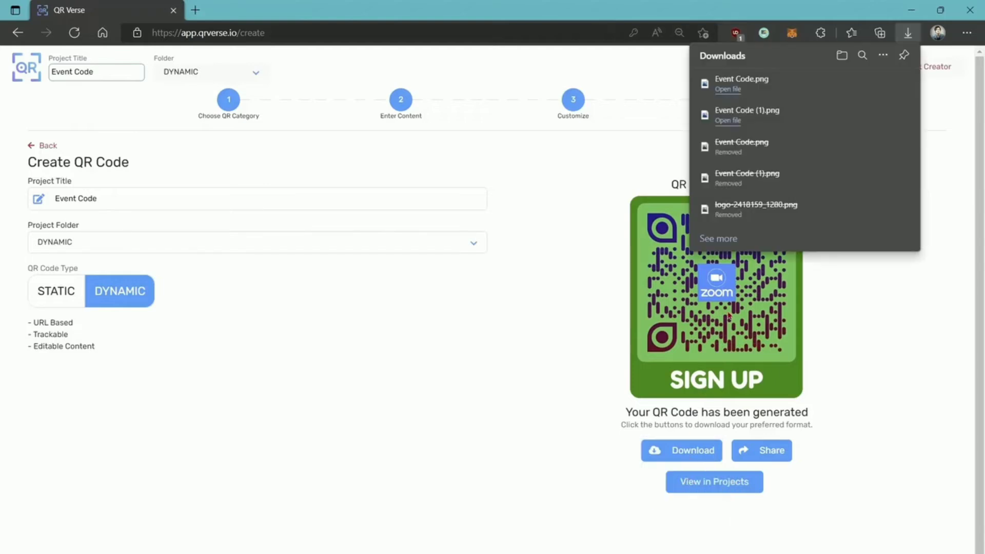
pyautogui.click(728, 90)
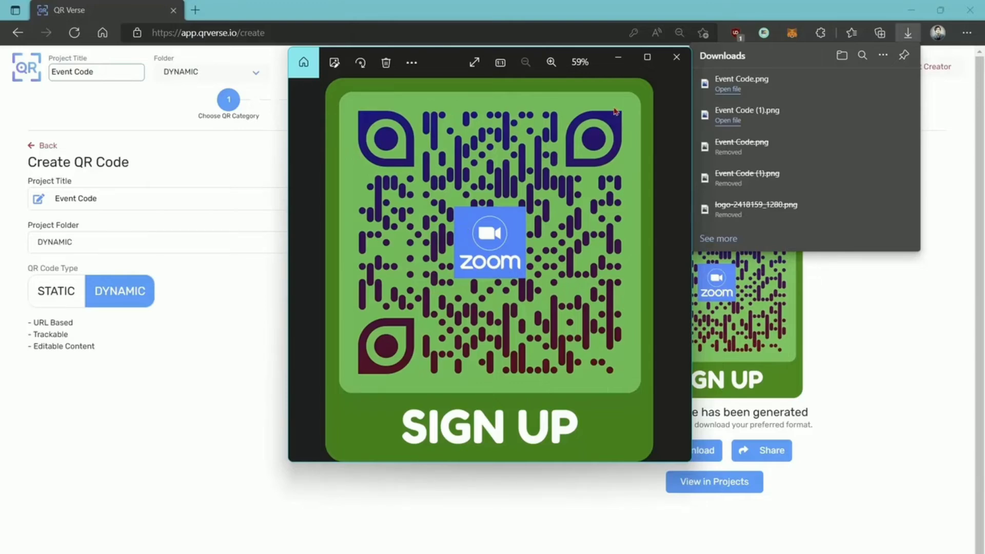
pyautogui.click(676, 57)
pyautogui.click(904, 34)
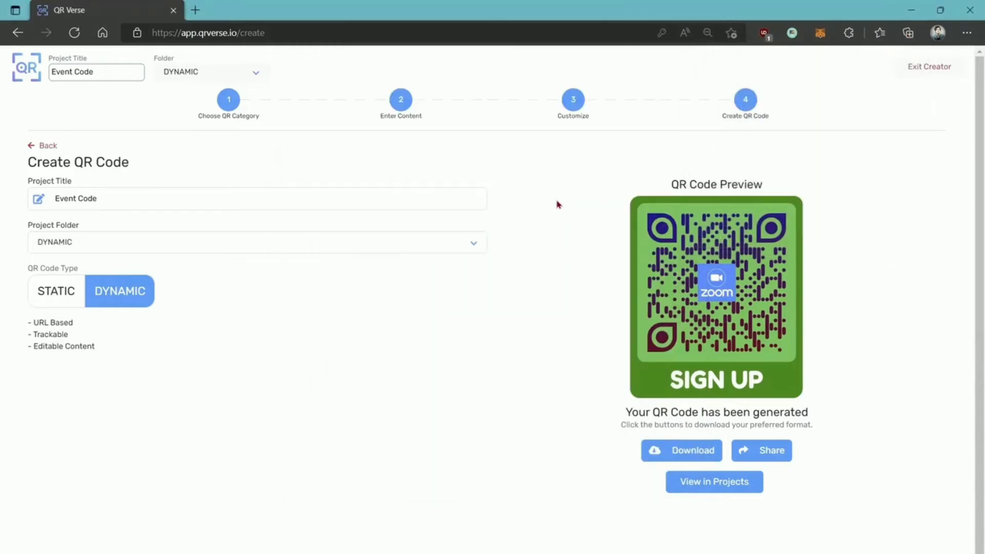
# Step: Open the projects list from the generated code and look through the saved QR codes
pyautogui.click(713, 483)
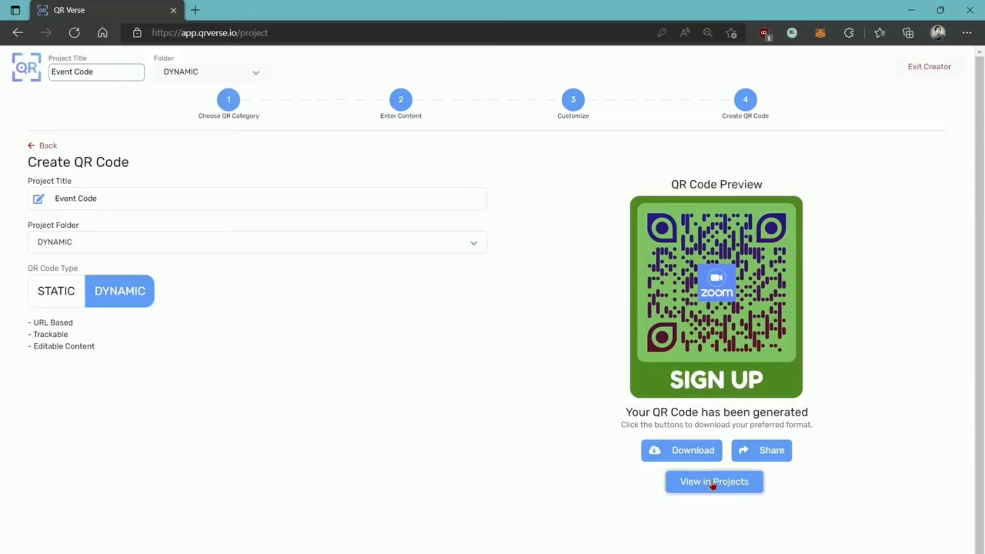
pyautogui.scroll(-3, 566, 239)
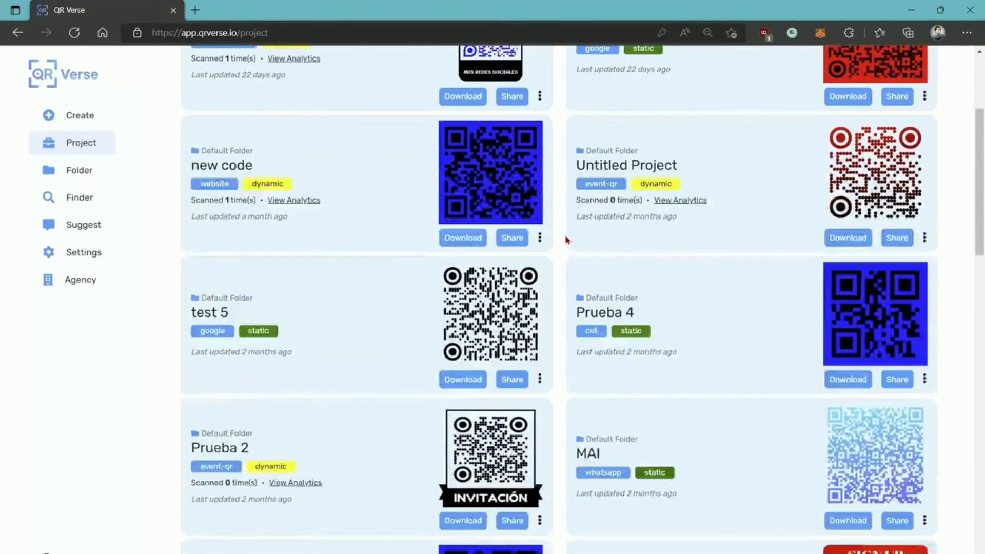
pyautogui.scroll(-5, 567, 240)
pyautogui.scroll(8, 566, 239)
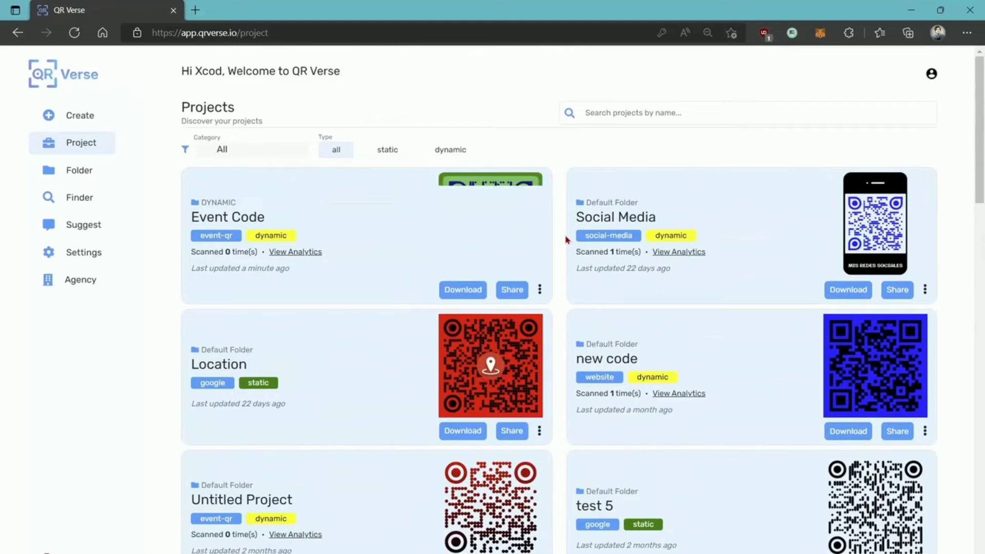
# Step: View the Social Media project's scan analytics and the management options of the Event Code project
pyautogui.click(680, 252)
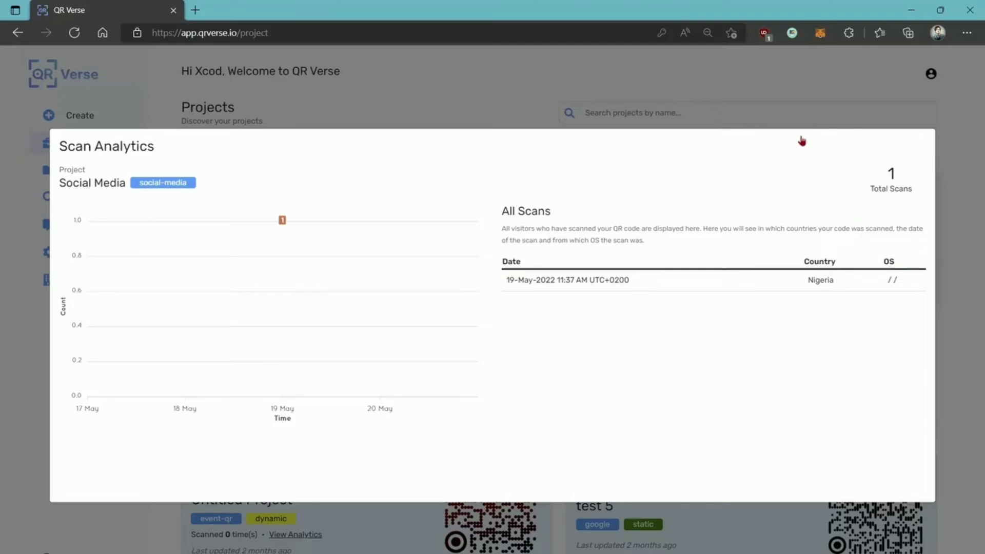
pyautogui.click(744, 83)
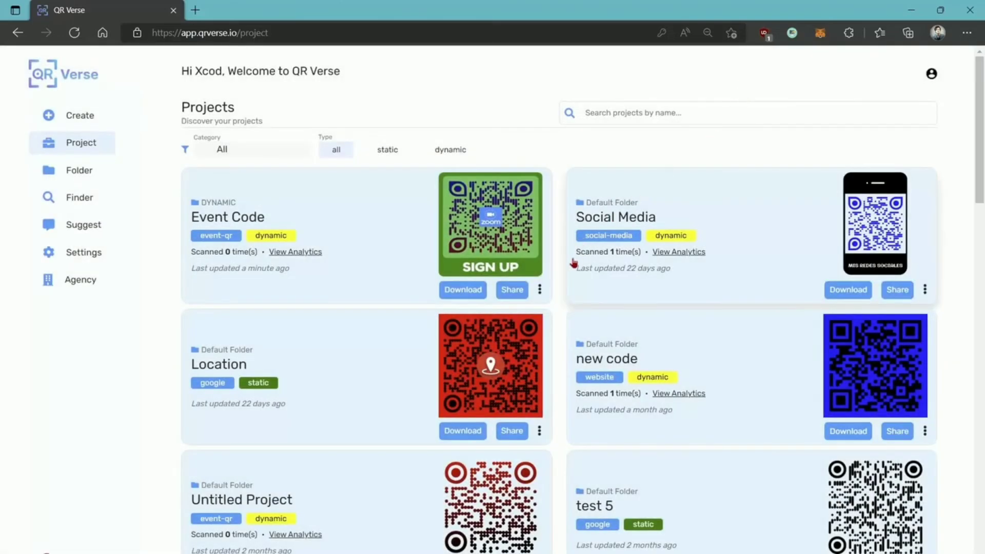
pyautogui.click(539, 290)
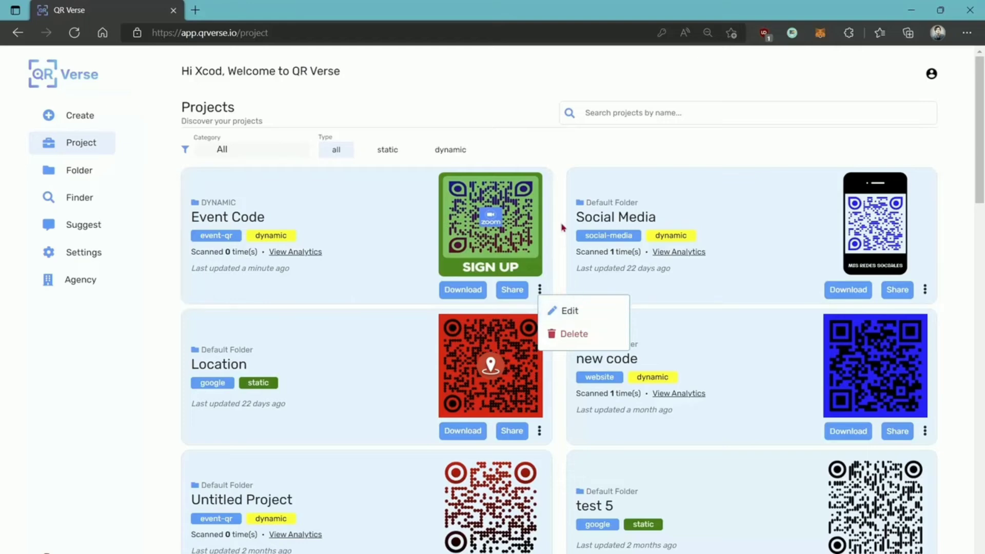
pyautogui.click(568, 153)
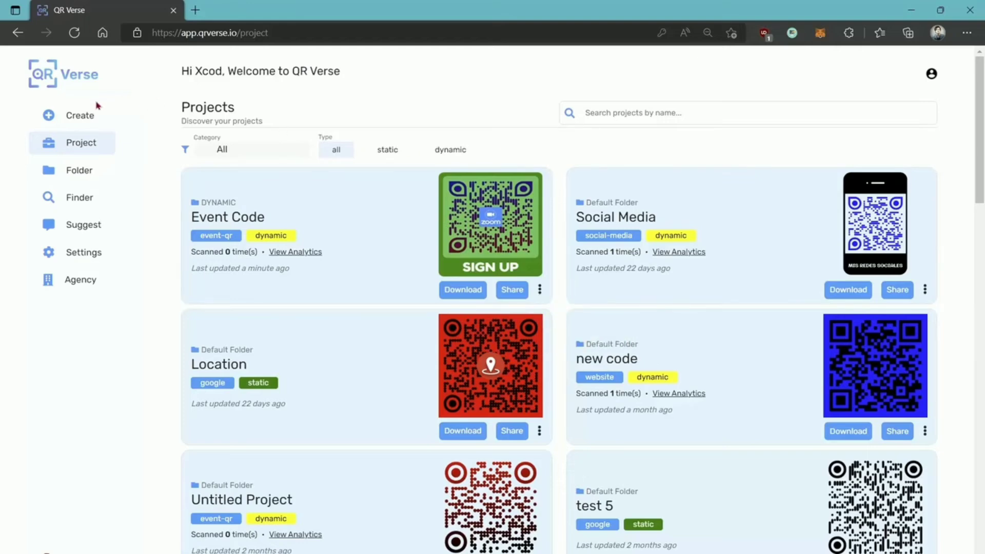
# Step: Start a new QR code project of the Feedback QR Code category
pyautogui.click(84, 118)
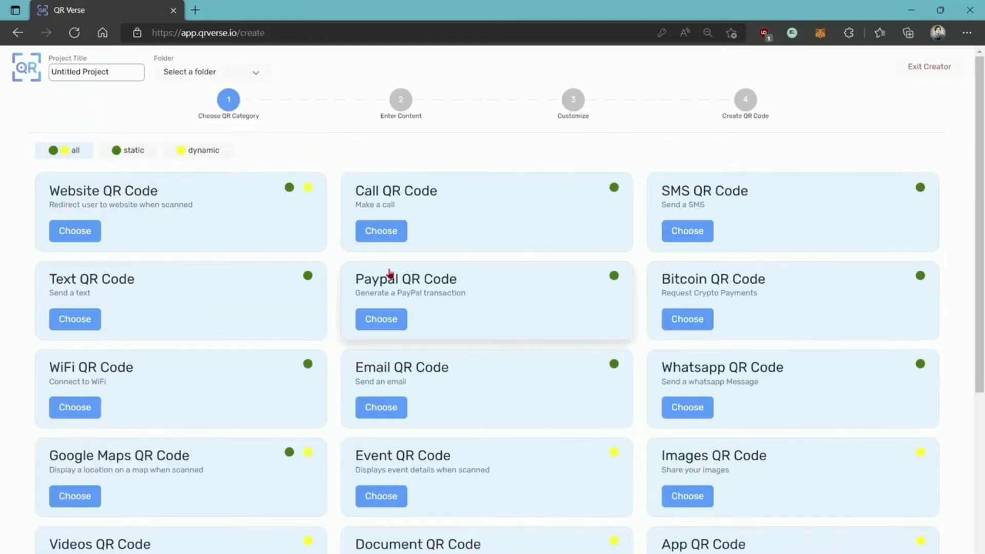
pyautogui.scroll(-5, 431, 294)
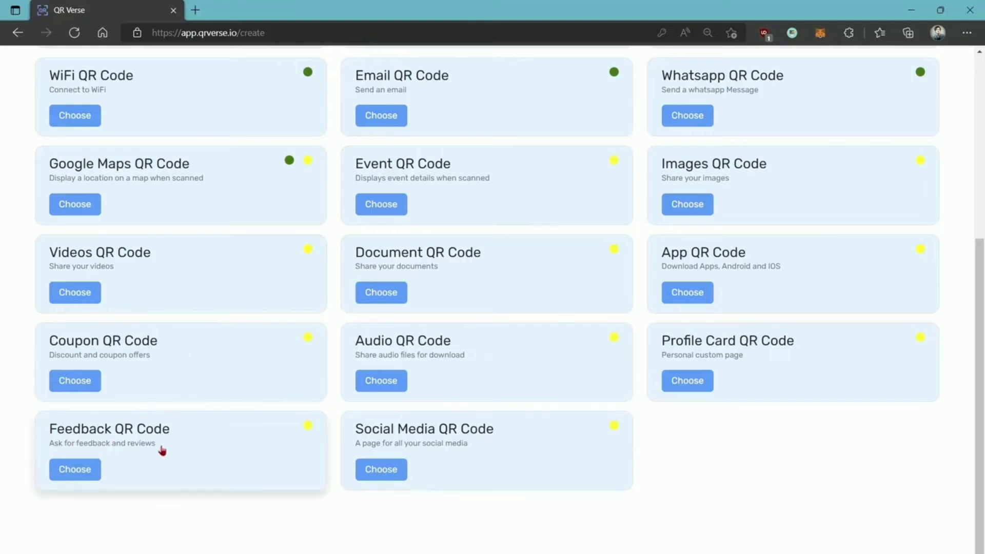
pyautogui.click(74, 471)
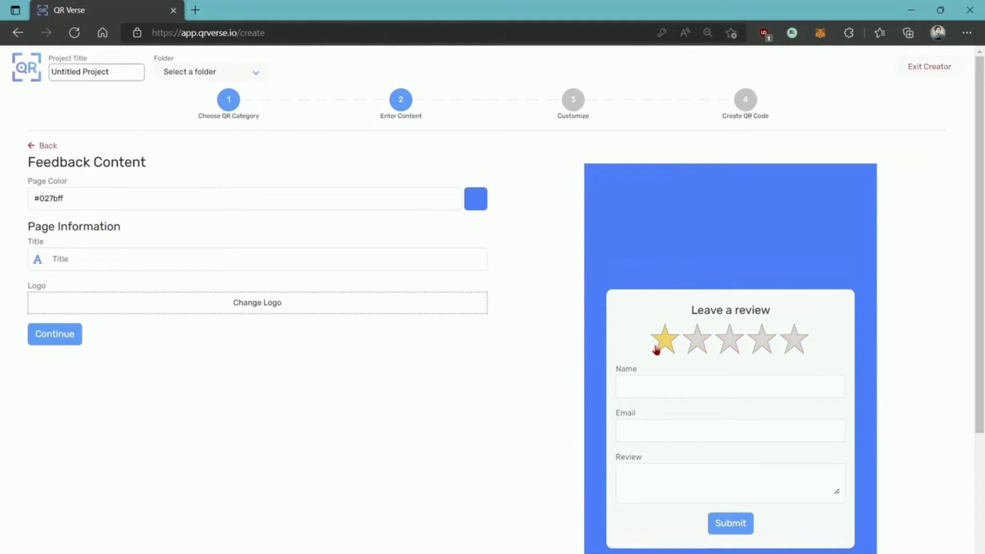
# Step: Set the feedback page color to the tan shade #B7995E
pyautogui.click(474, 200)
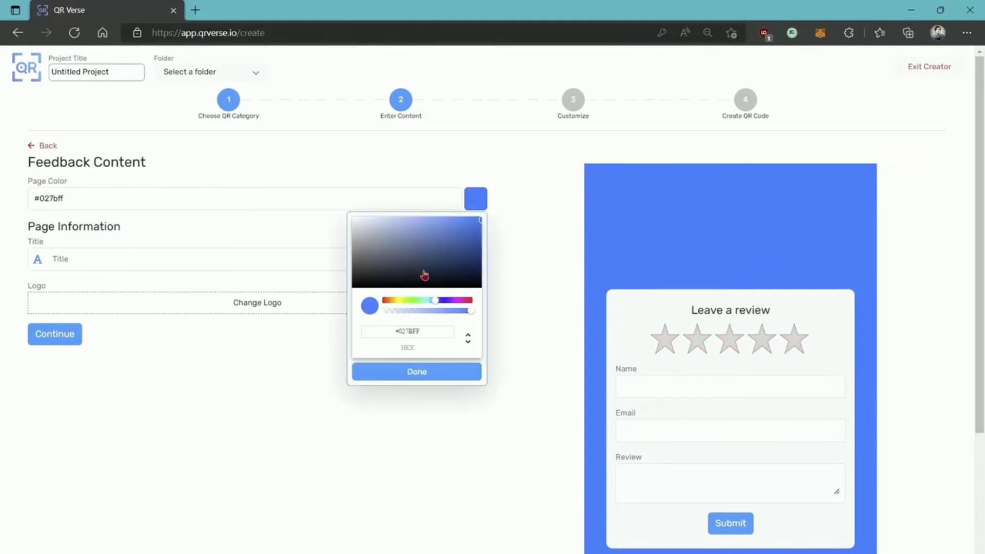
pyautogui.click(406, 303)
pyautogui.moveTo(405, 306); pyautogui.dragTo(394, 306)
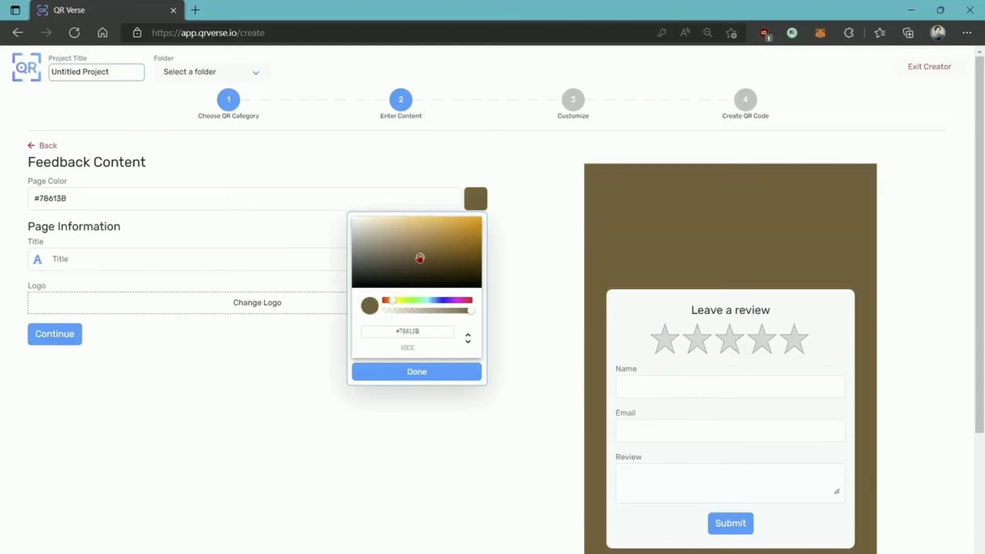
pyautogui.moveTo(420, 257); pyautogui.dragTo(417, 240)
pyautogui.click(519, 216)
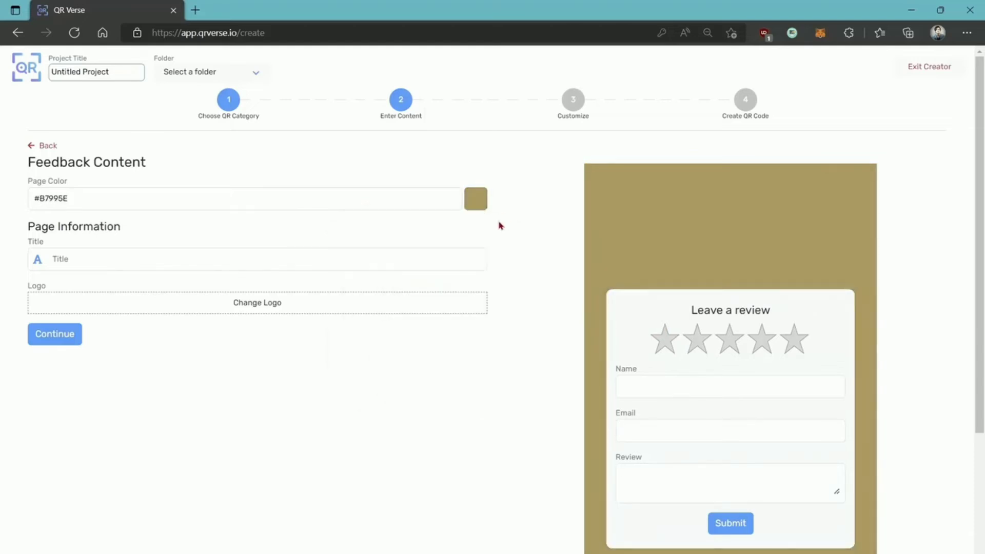
# Step: Enter "Let us know what you think" as the feedback page title
pyautogui.click(66, 259)
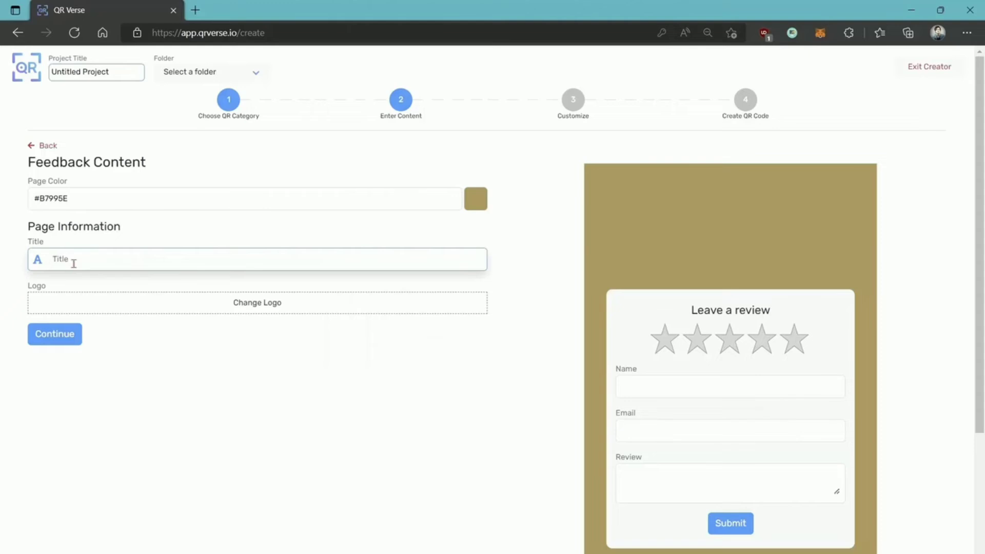
pyautogui.write('Let us')
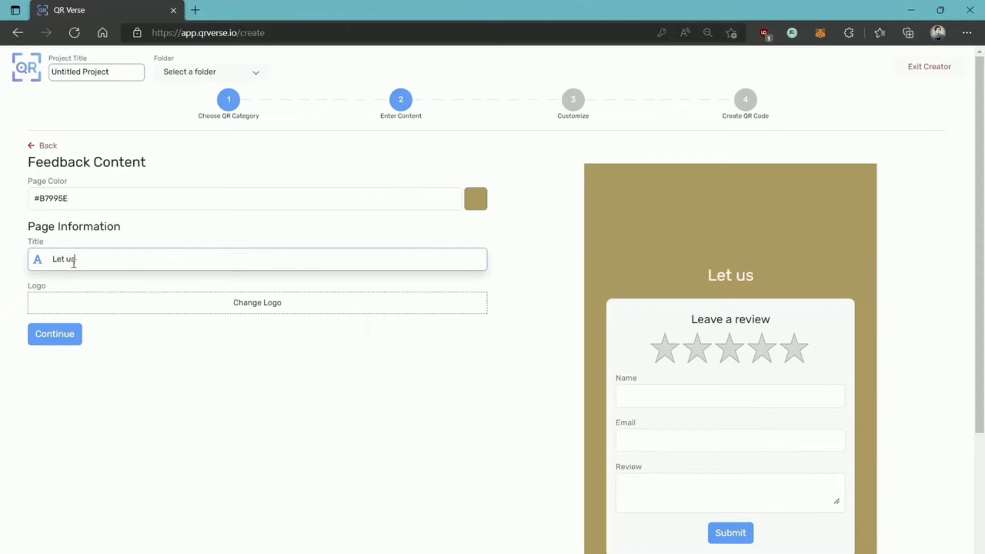
pyautogui.write(' know what you think')
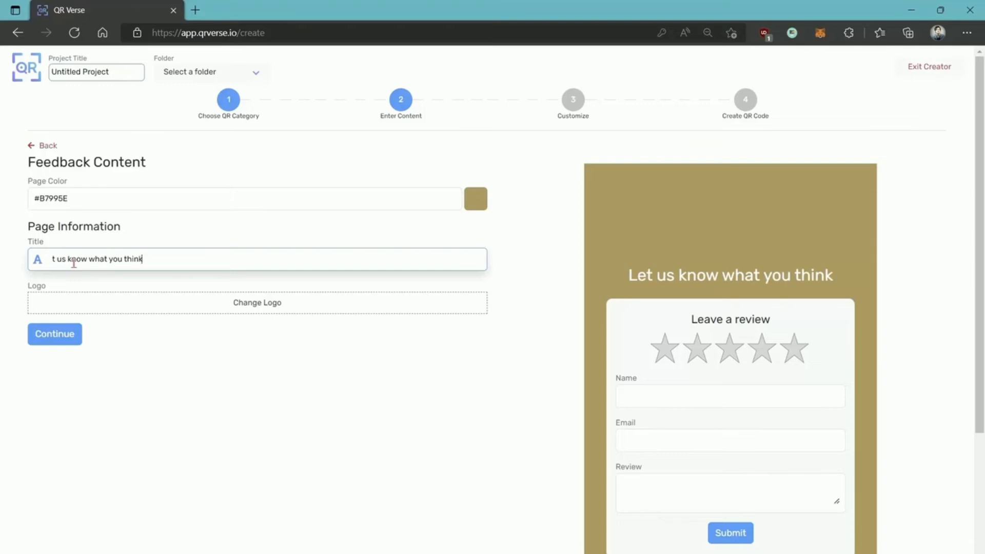
# Step: Upload the orange-and-pink diamond image as the feedback page logo and continue to the QR code customization
pyautogui.click(249, 307)
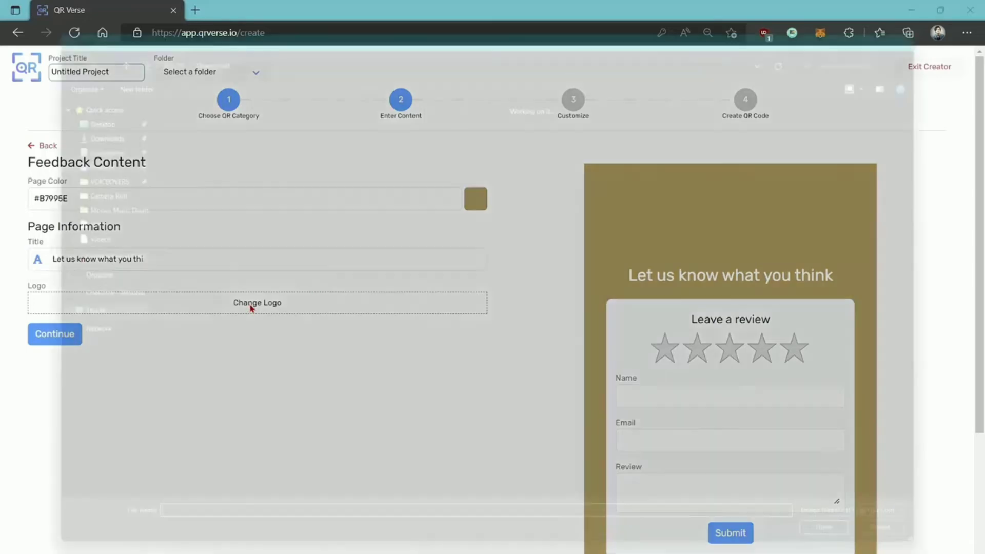
pyautogui.doubleClick(292, 124)
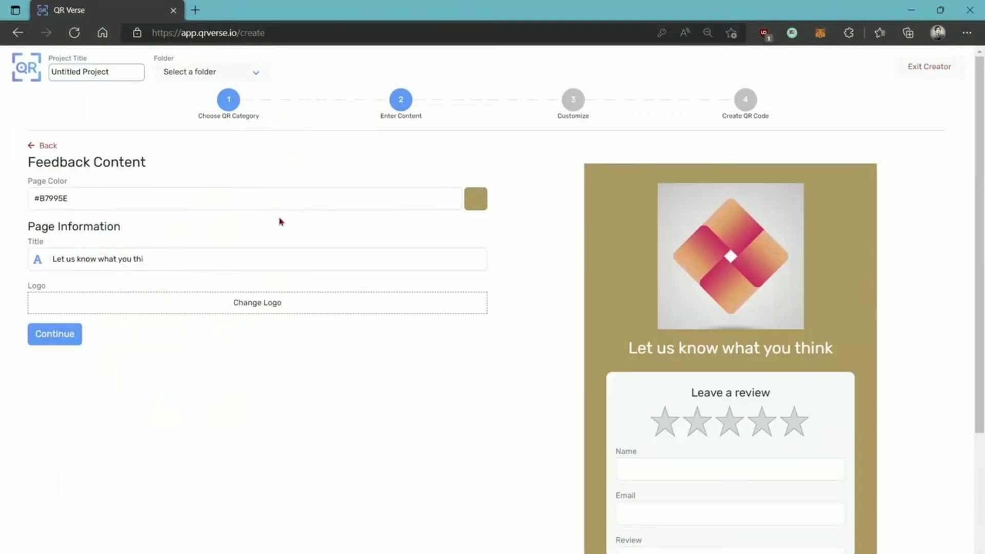
pyautogui.click(54, 334)
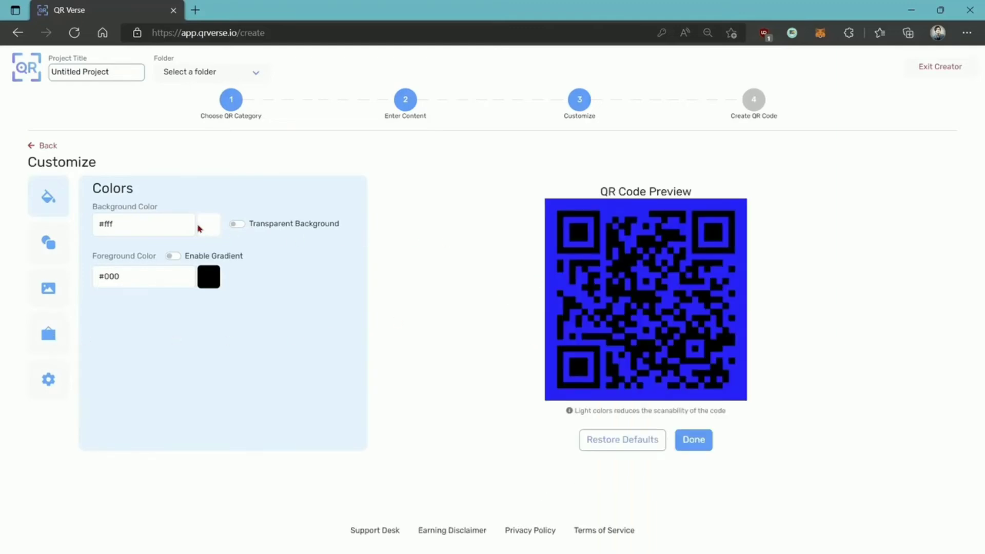
# Step: Set the QR code's background color to the grey-beige shade #A5A095
pyautogui.click(211, 233)
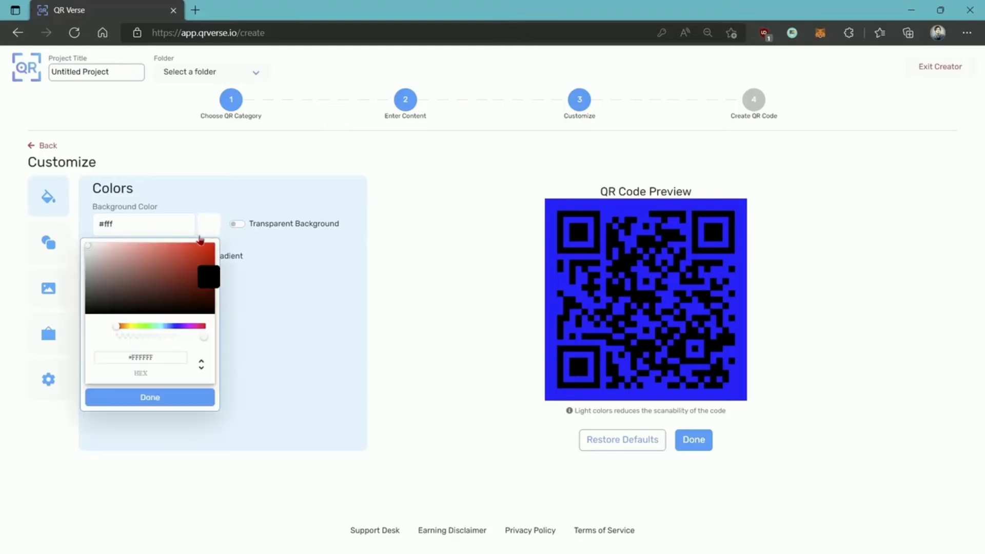
pyautogui.moveTo(141, 326); pyautogui.dragTo(128, 326)
pyautogui.click(146, 267)
pyautogui.moveTo(146, 267); pyautogui.dragTo(97, 275)
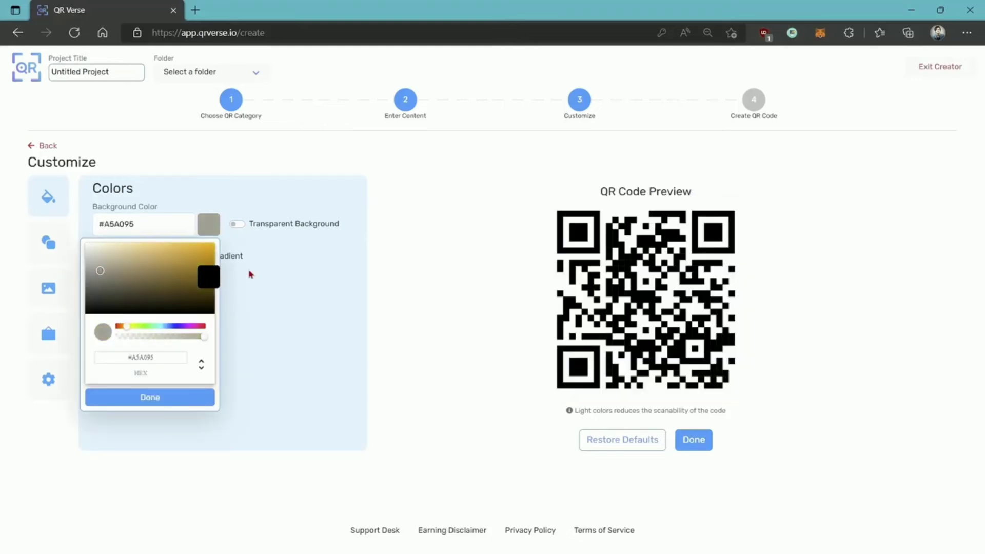
pyautogui.click(276, 320)
# Step: Give the QR code a round-dot pattern and add the orange-and-pink diamond image as its custom logo
pyautogui.click(43, 246)
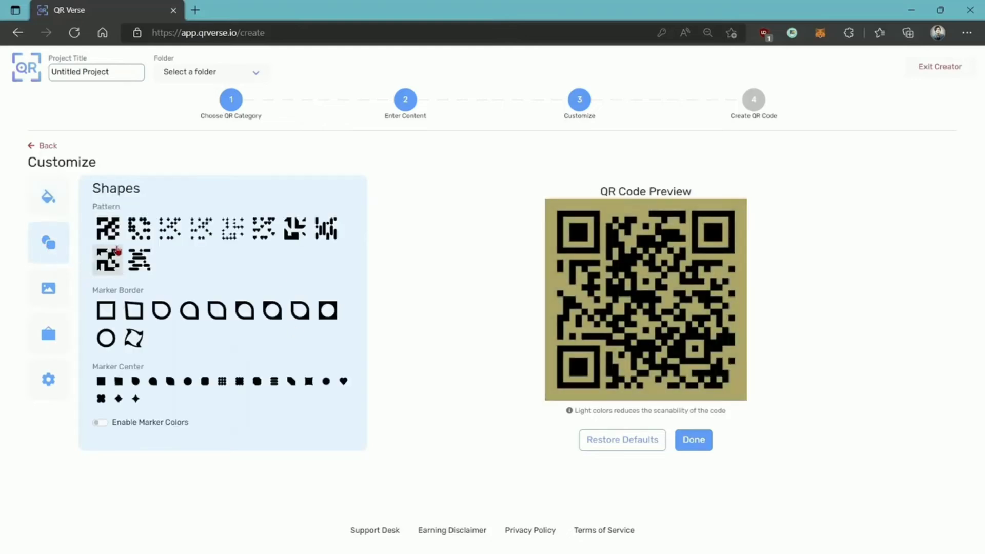
pyautogui.click(48, 288)
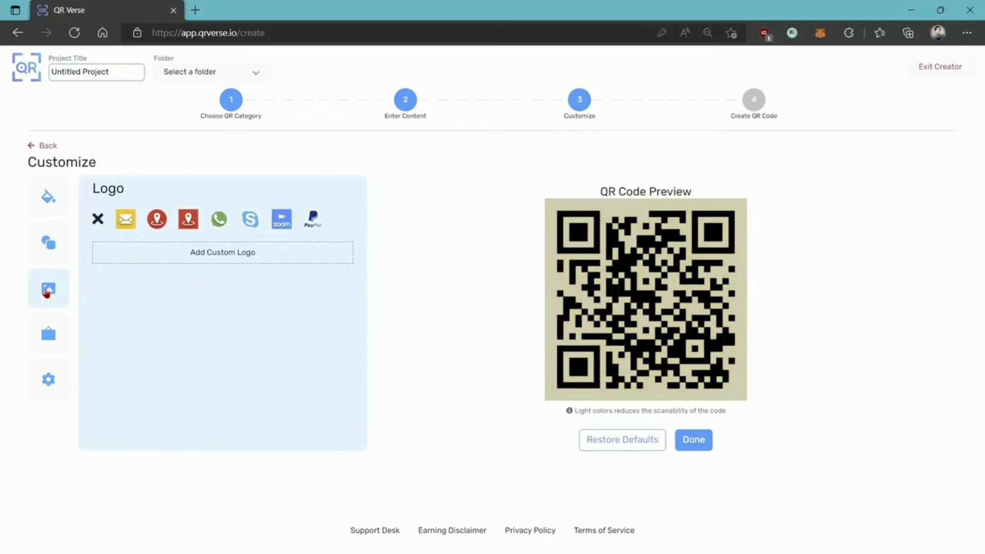
pyautogui.click(219, 256)
pyautogui.doubleClick(285, 142)
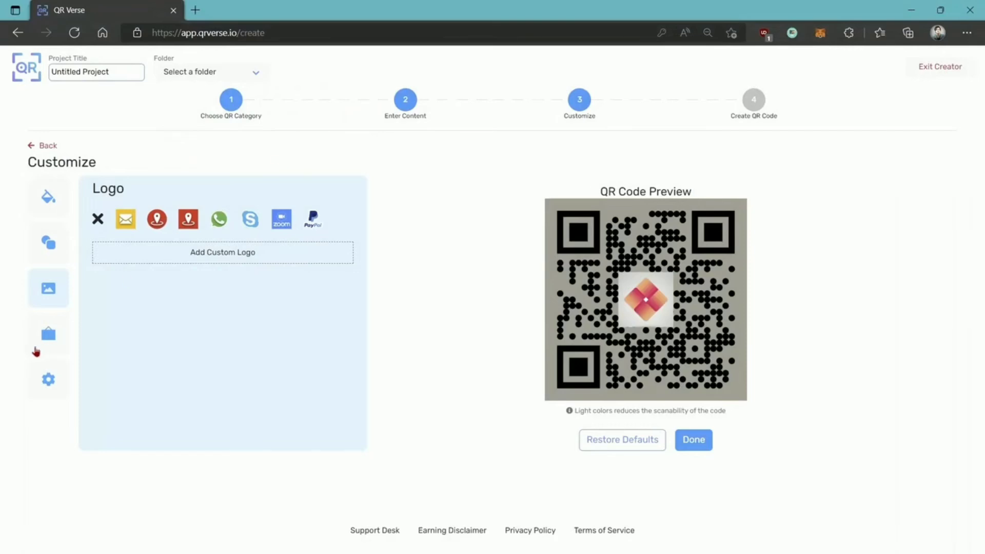
# Step: Add the first frame style with the label "Leave A Review" in Arial and finish the customization
pyautogui.click(45, 338)
pyautogui.write('Leave A Review')
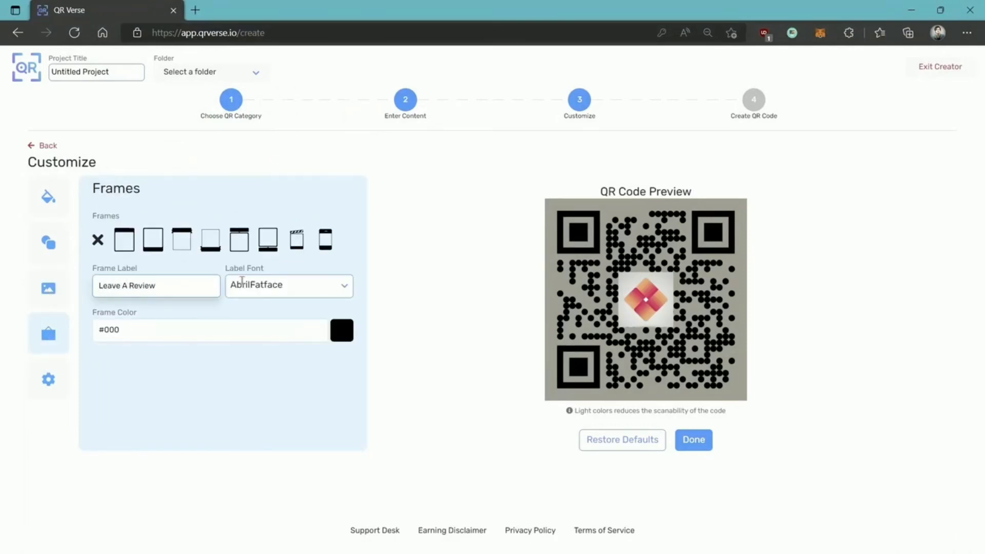
pyautogui.click(120, 242)
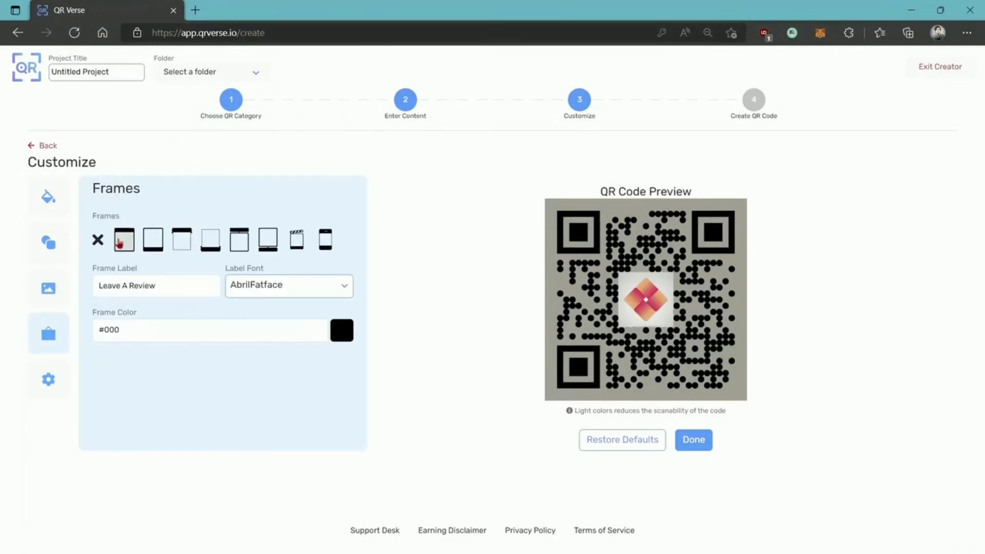
pyautogui.click(273, 284)
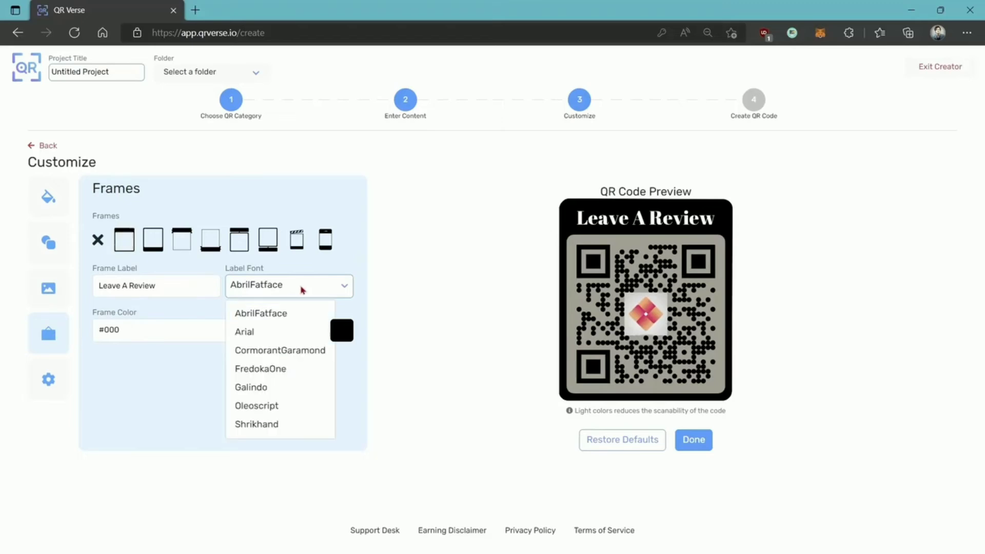
pyautogui.click(240, 332)
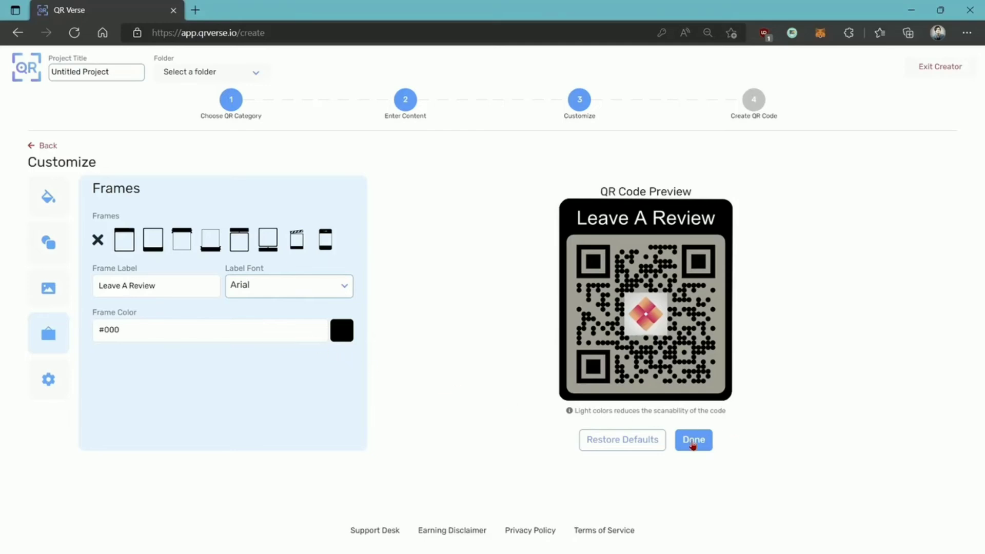
pyautogui.click(693, 442)
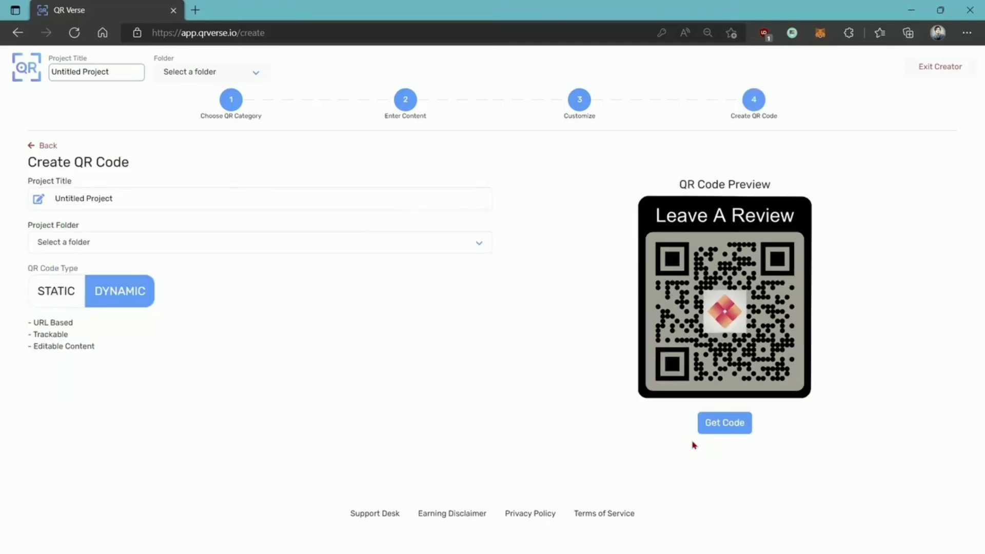
# Step: Title the project "Feedback Form", assign it to the DYNAMIC folder and generate the dynamic QR code
pyautogui.click(236, 199)
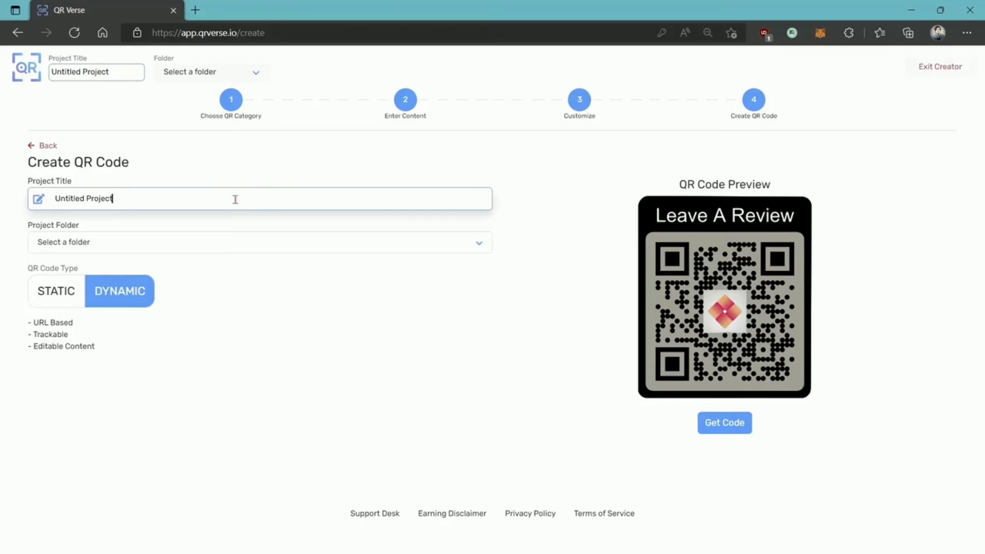
pyautogui.tripleClick(184, 197)
pyautogui.write('Feed')
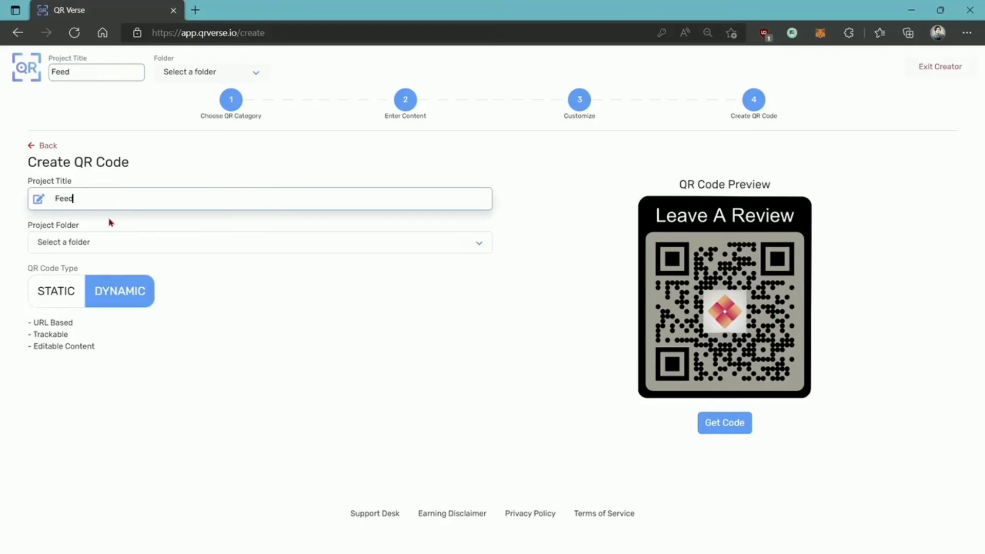
pyautogui.write('back Form')
pyautogui.click(150, 250)
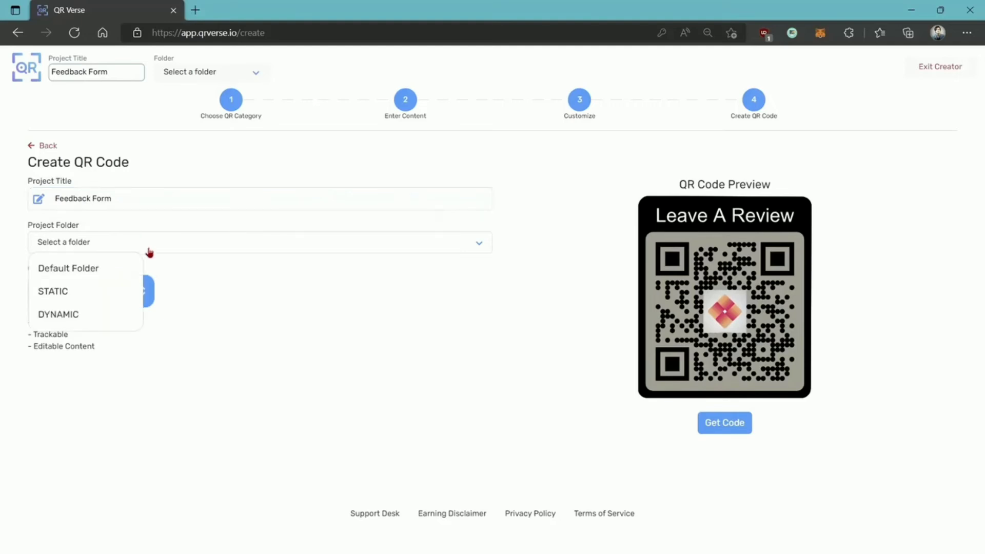
pyautogui.click(77, 314)
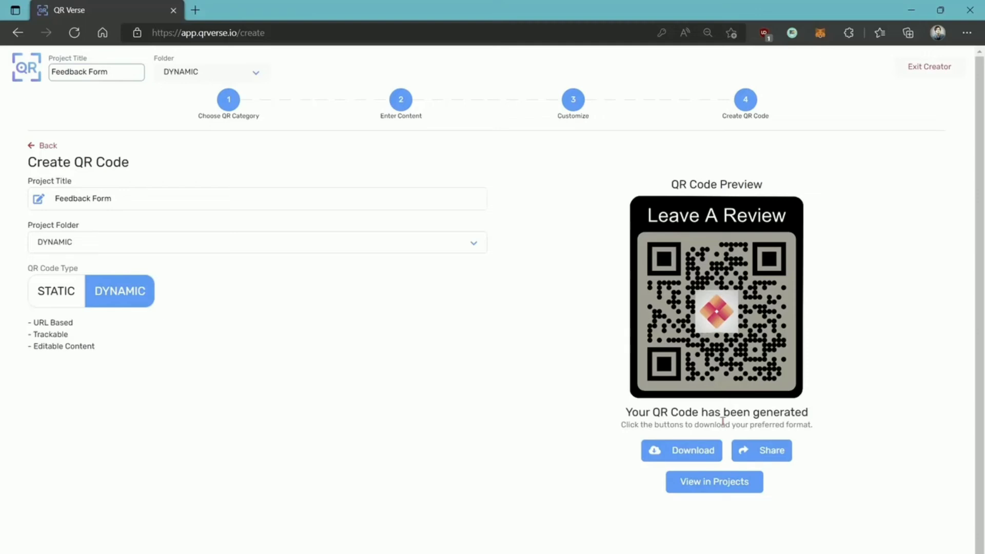
# Step: Browse the project list and compare it filtered by static, dynamic and all types
pyautogui.click(27, 75)
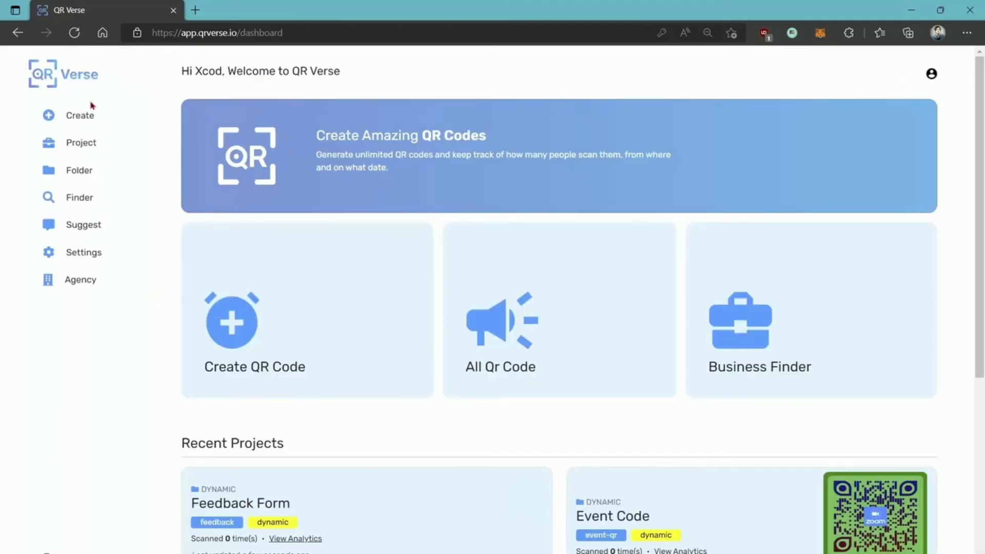
pyautogui.click(85, 145)
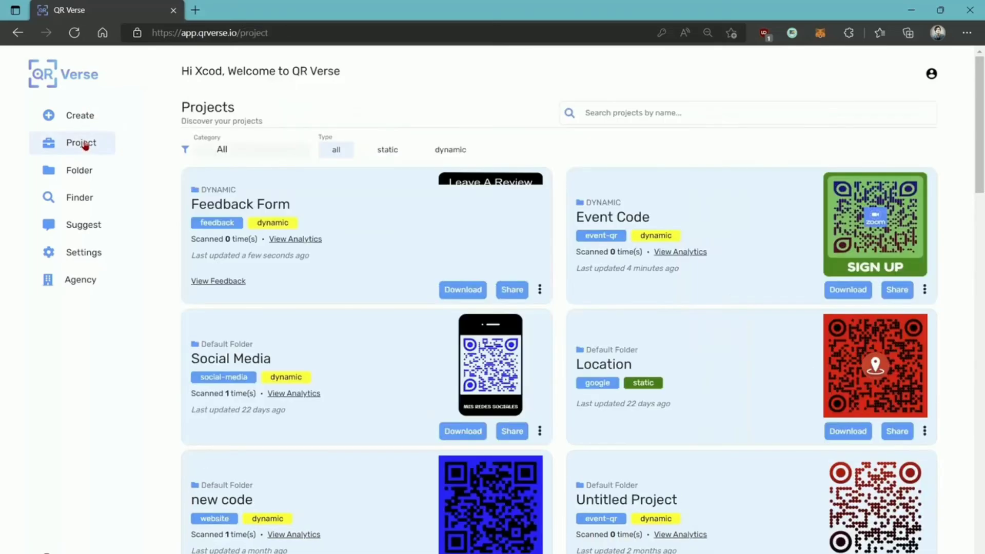
pyautogui.scroll(-1, 414, 186)
pyautogui.scroll(-3, 414, 186)
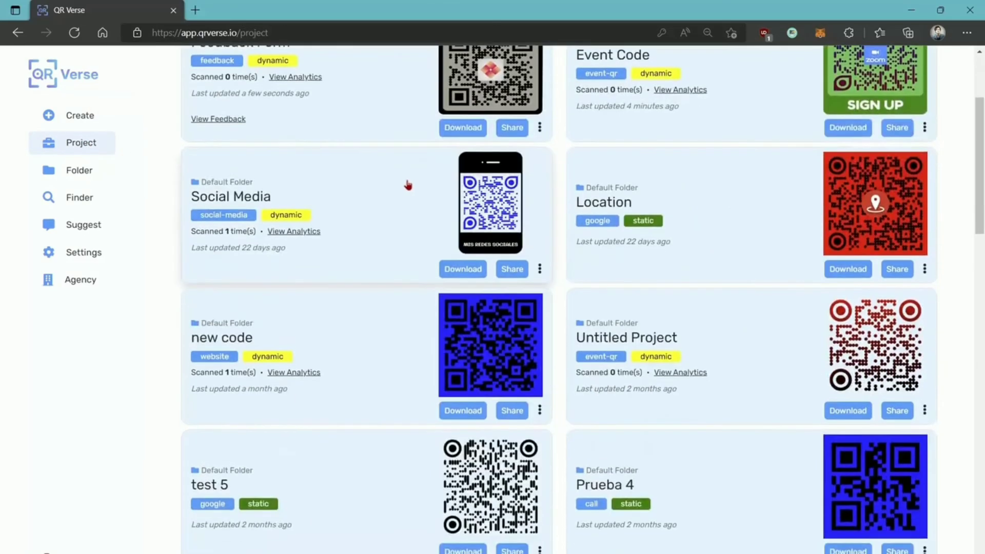
pyautogui.scroll(4, 359, 187)
pyautogui.click(381, 154)
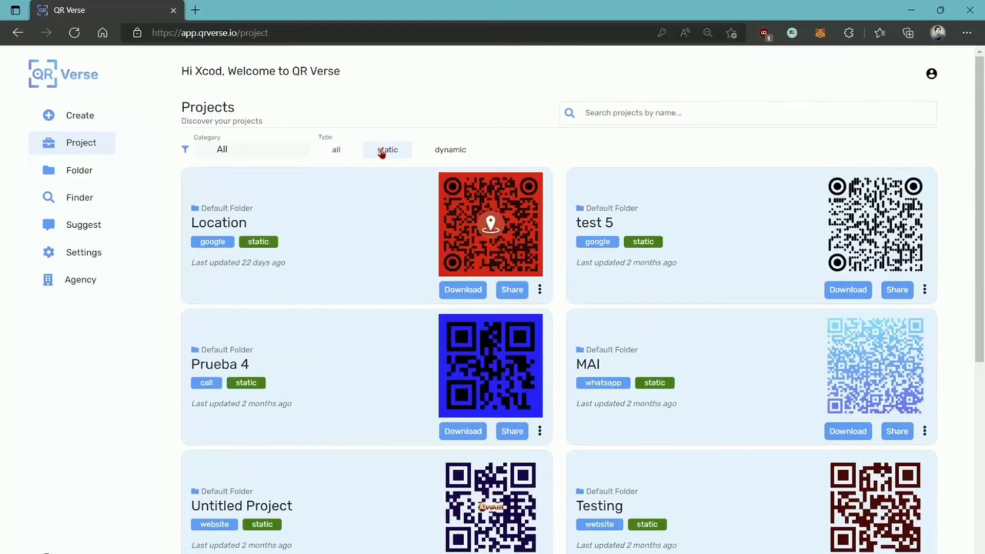
pyautogui.click(444, 154)
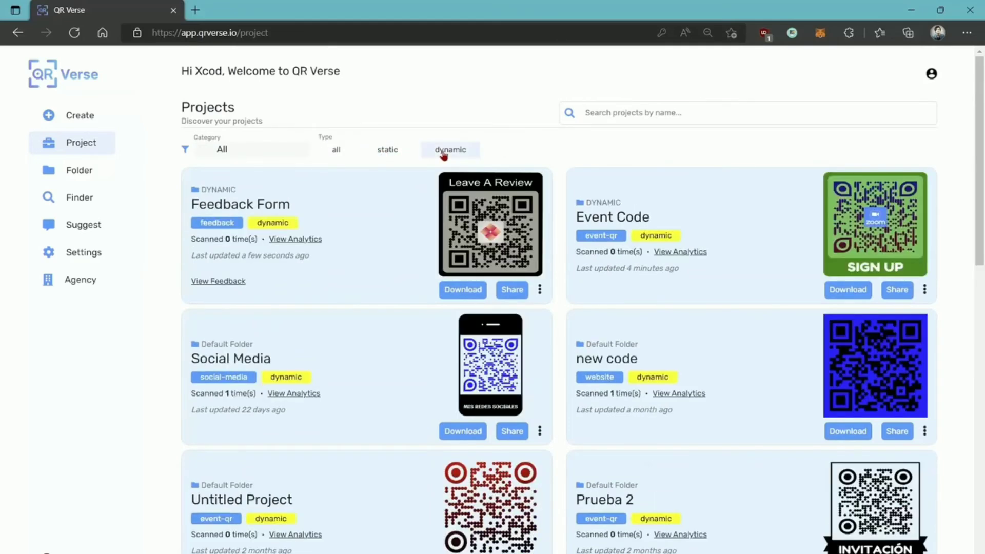
pyautogui.click(336, 153)
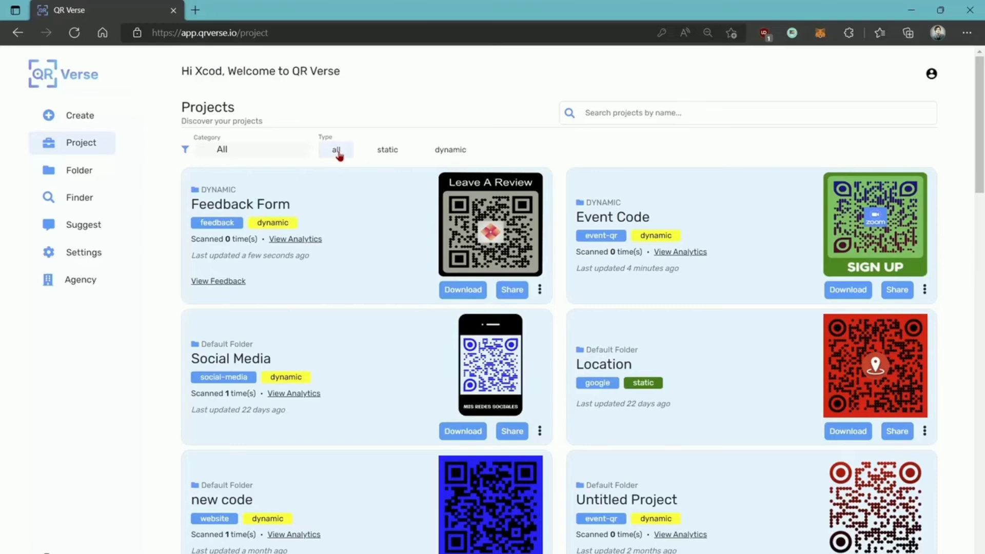
# Step: Create a new project folder named "CLIENT"
pyautogui.click(71, 173)
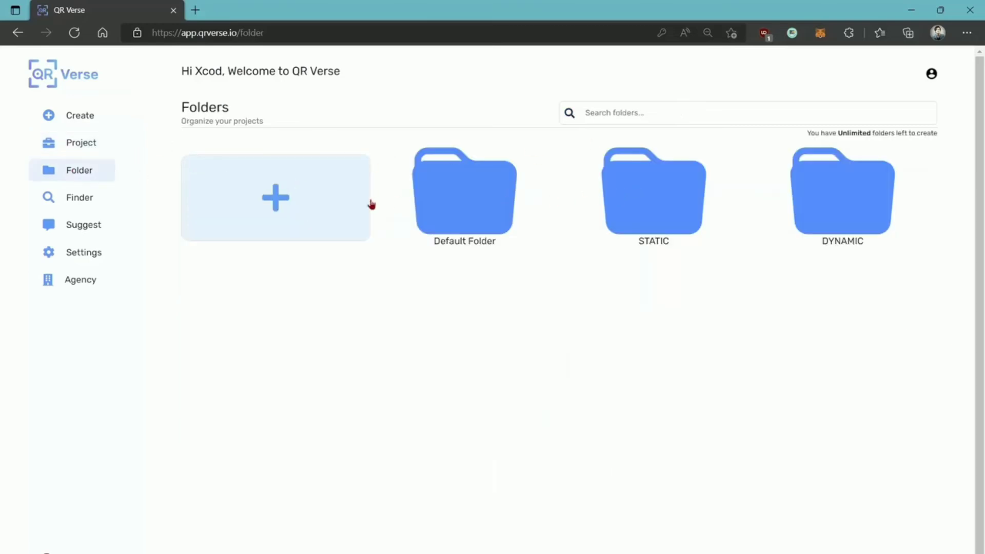
pyautogui.click(353, 192)
pyautogui.click(454, 110)
pyautogui.write('CLIENT')
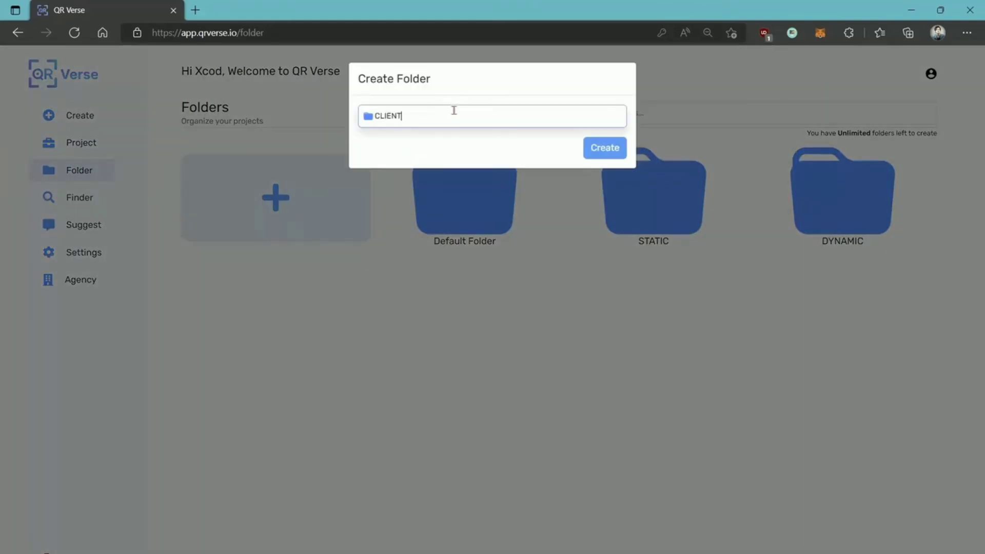
pyautogui.click(604, 149)
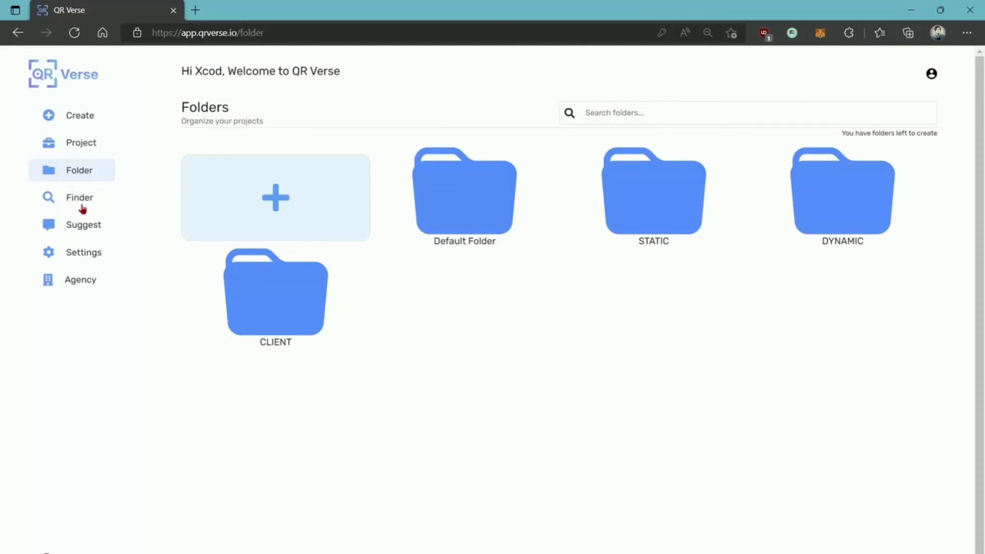
# Step: Look through the job finder, feature suggestion, account settings and agency assets pages
pyautogui.click(81, 208)
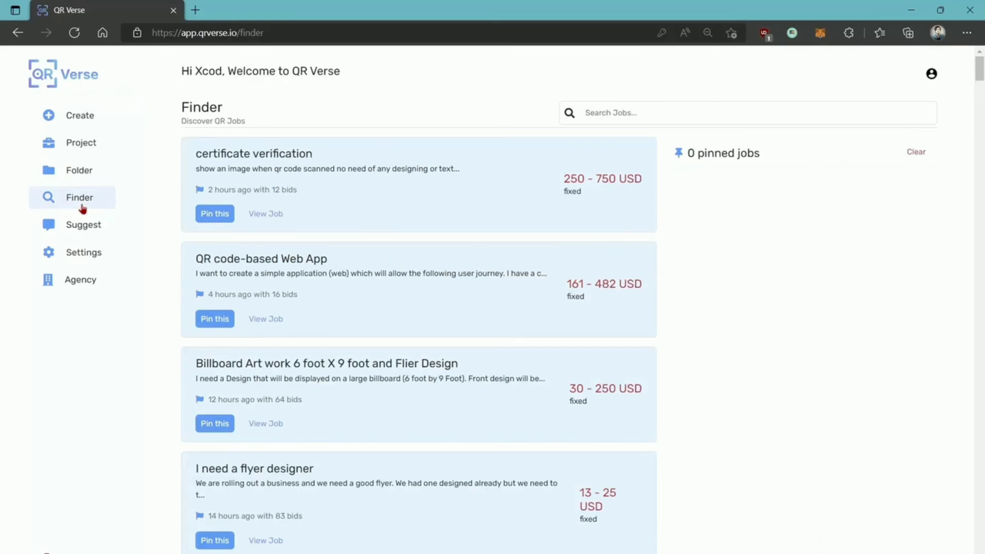
pyautogui.click(84, 233)
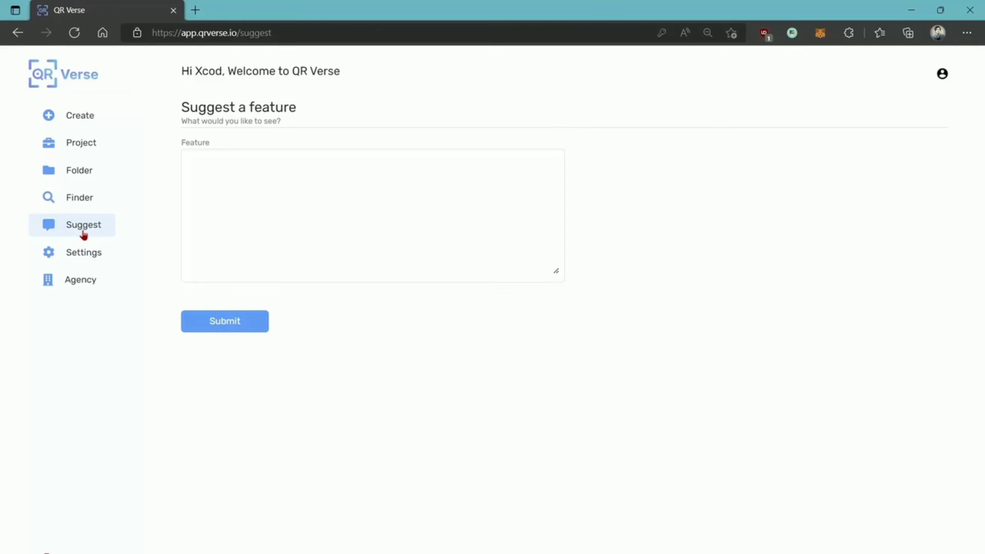
pyautogui.click(88, 254)
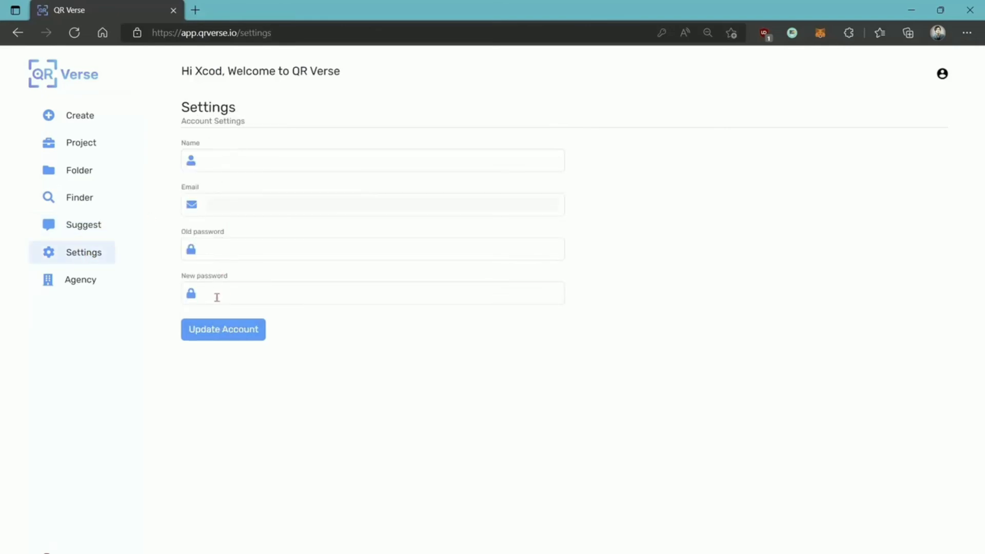
pyautogui.click(78, 287)
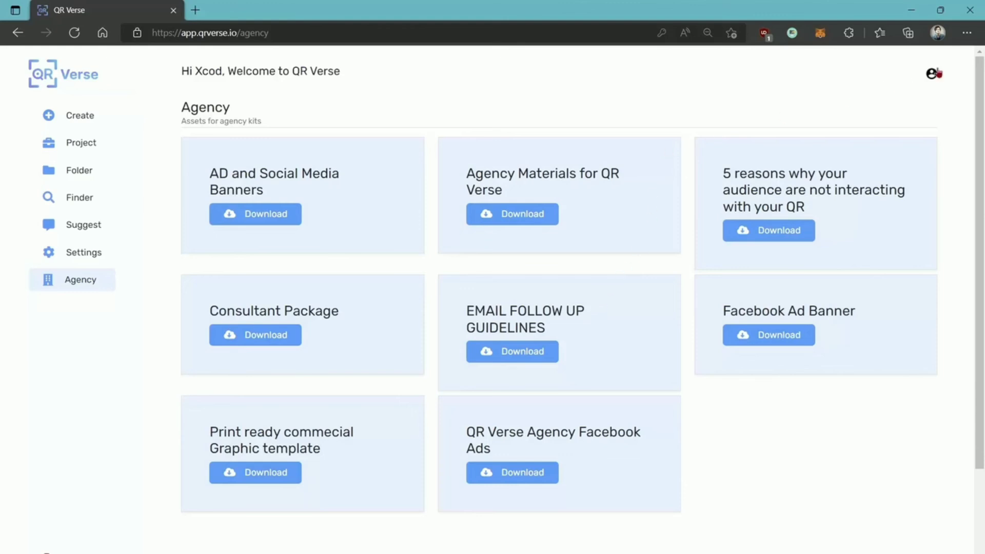
# Step: View the whitelabel domain and branding options and the account menu, and return to the main dashboard
pyautogui.click(930, 75)
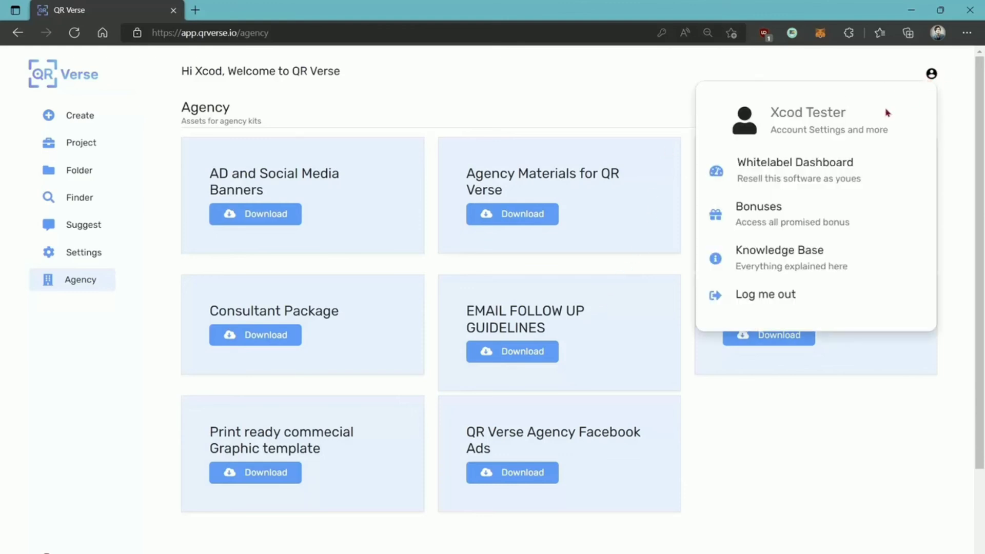
pyautogui.click(801, 180)
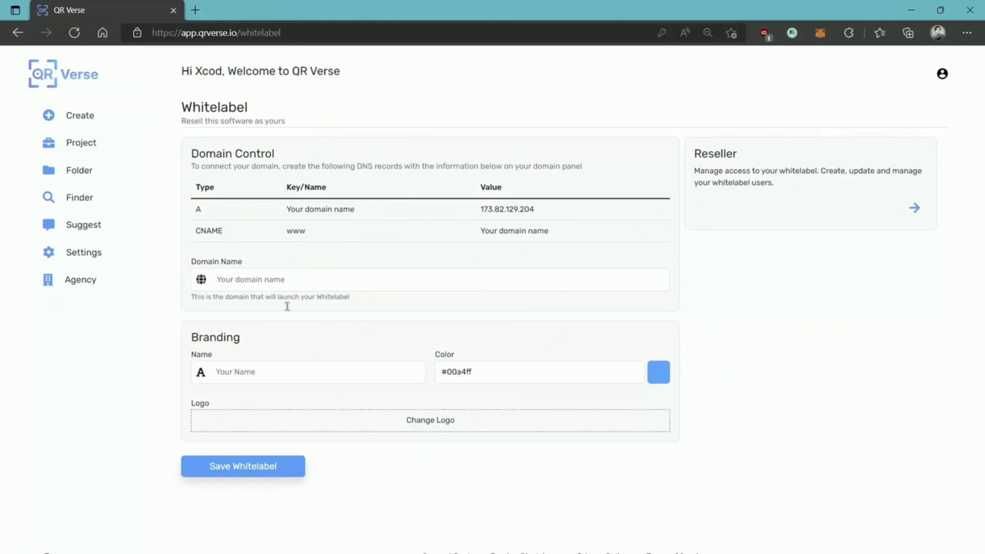
pyautogui.click(249, 373)
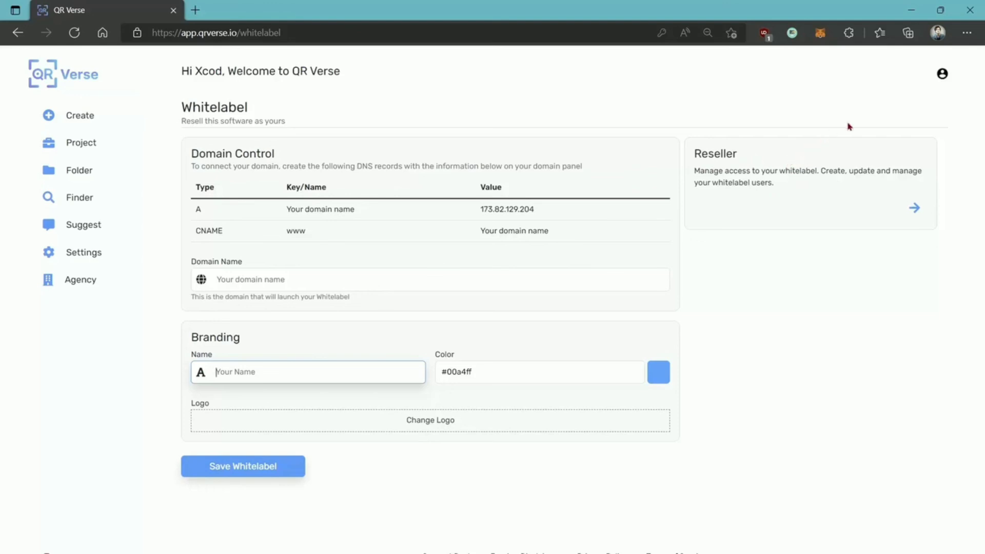
pyautogui.click(941, 73)
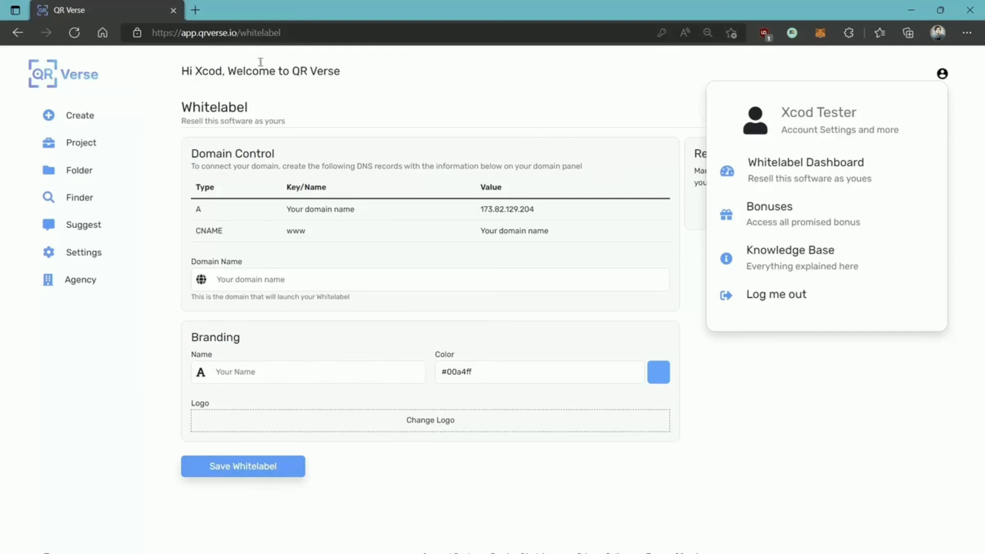
pyautogui.click(56, 74)
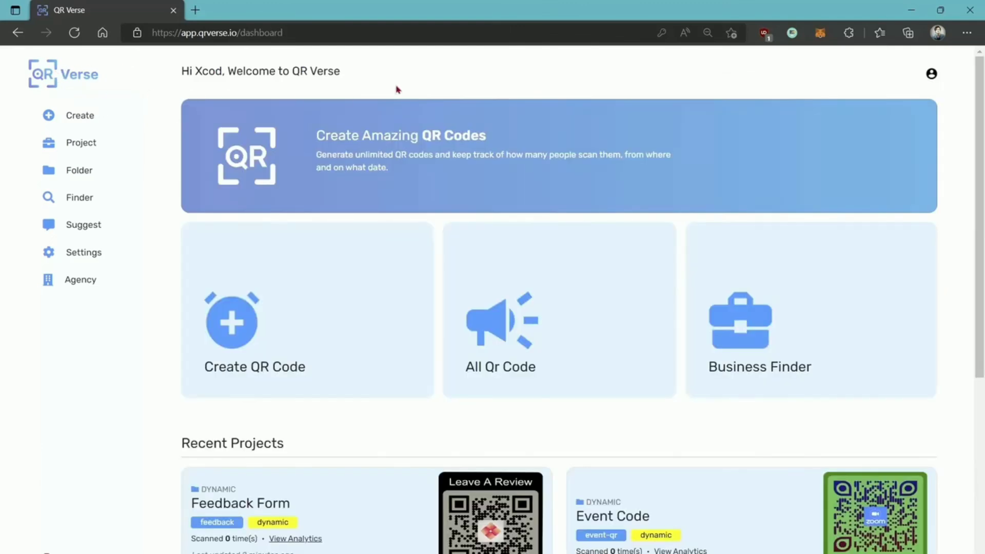